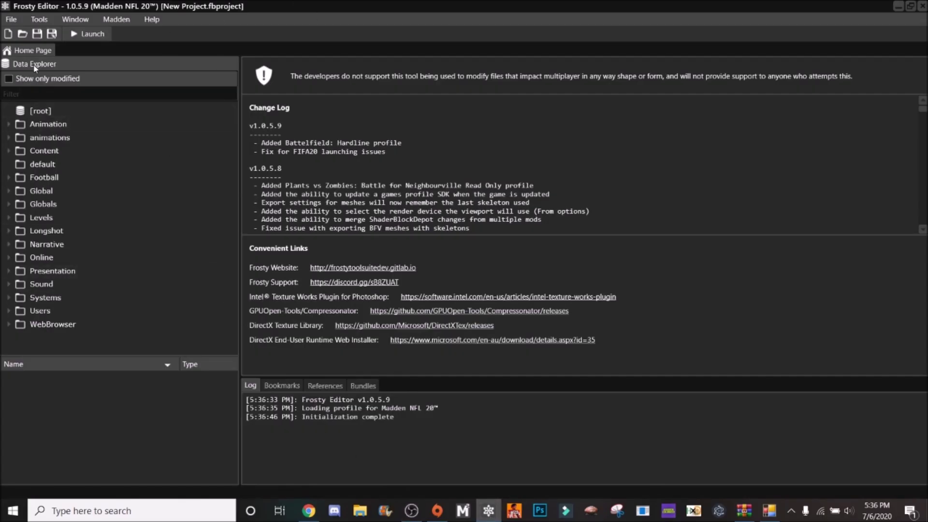
# Step: In Madden's Legacy Explorer, expand common > database > teams to list the team DB files
pyautogui.click(118, 21)
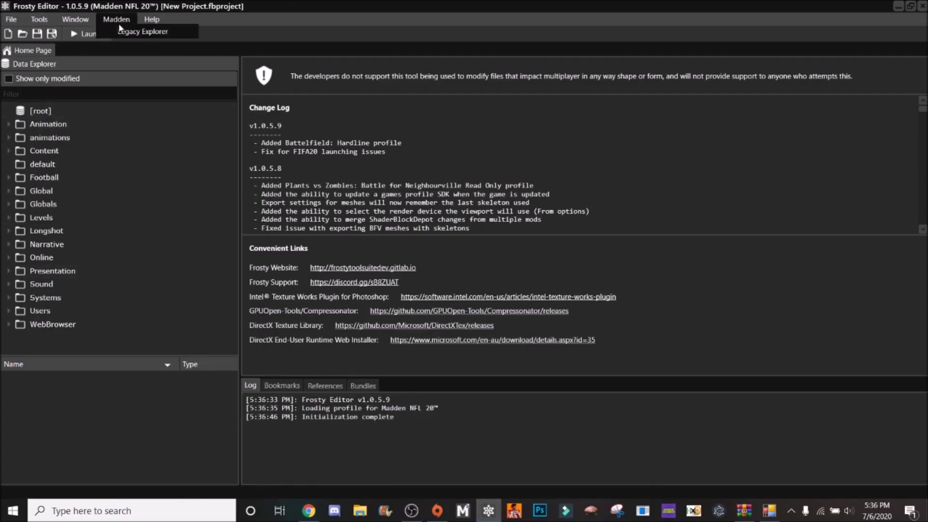
pyautogui.click(119, 37)
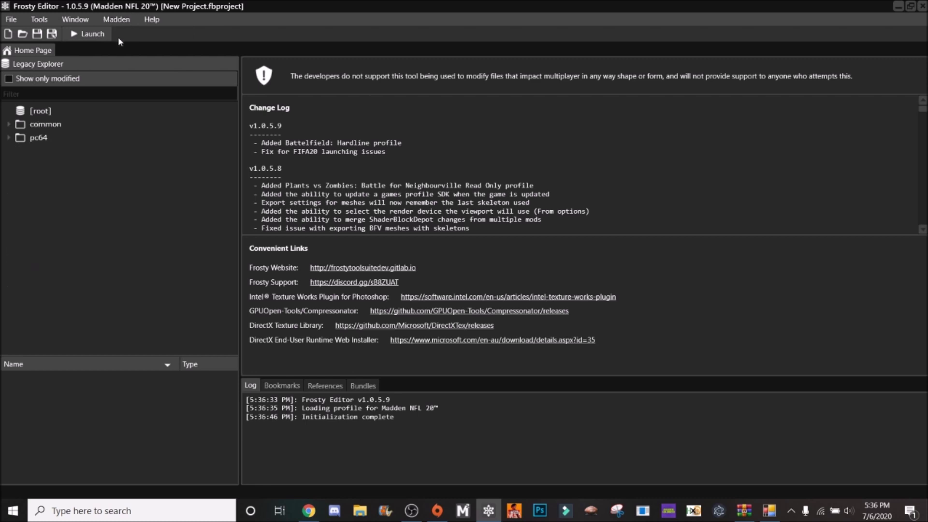
pyautogui.click(8, 124)
pyautogui.click(19, 191)
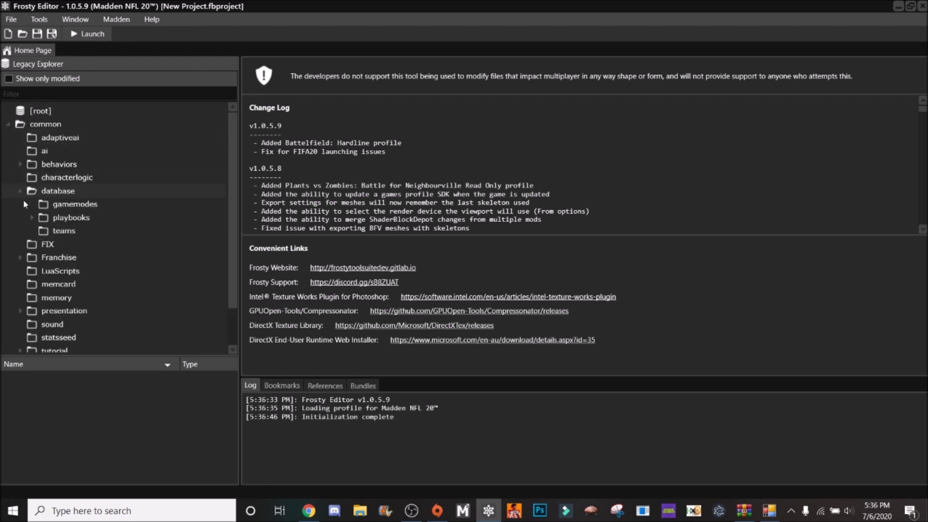
pyautogui.click(42, 235)
pyautogui.scroll(-10, 97, 420)
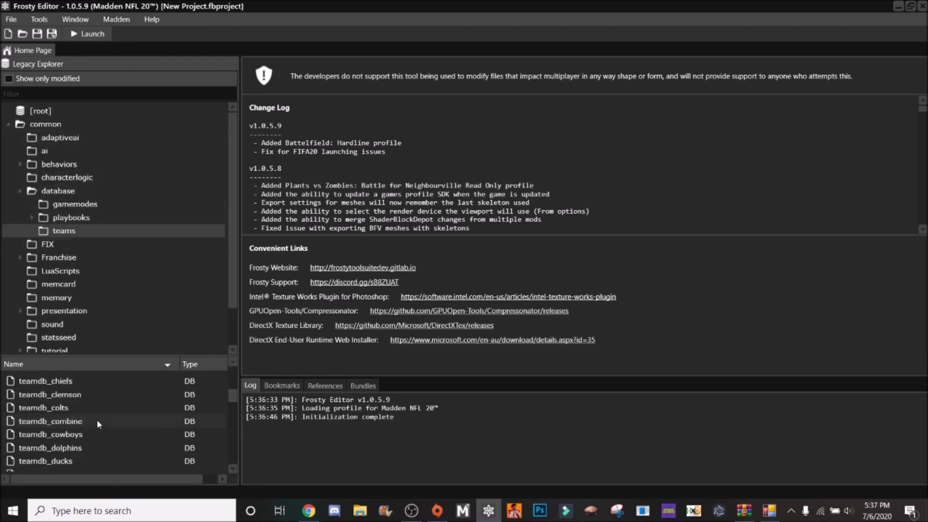
pyautogui.scroll(10, 98, 428)
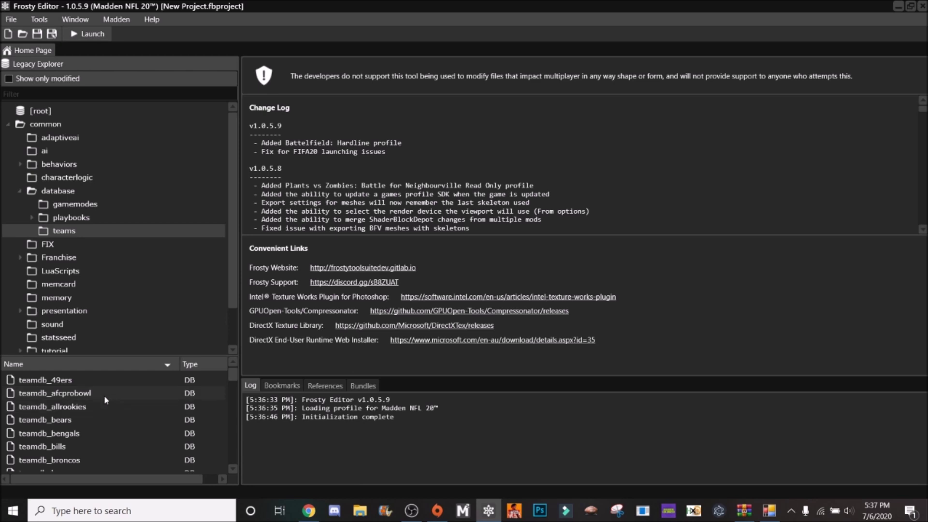
# Step: Open teamdb_afcprobowl and teamdb_clemson, leaving Clemson's COCH table showing
pyautogui.doubleClick(105, 396)
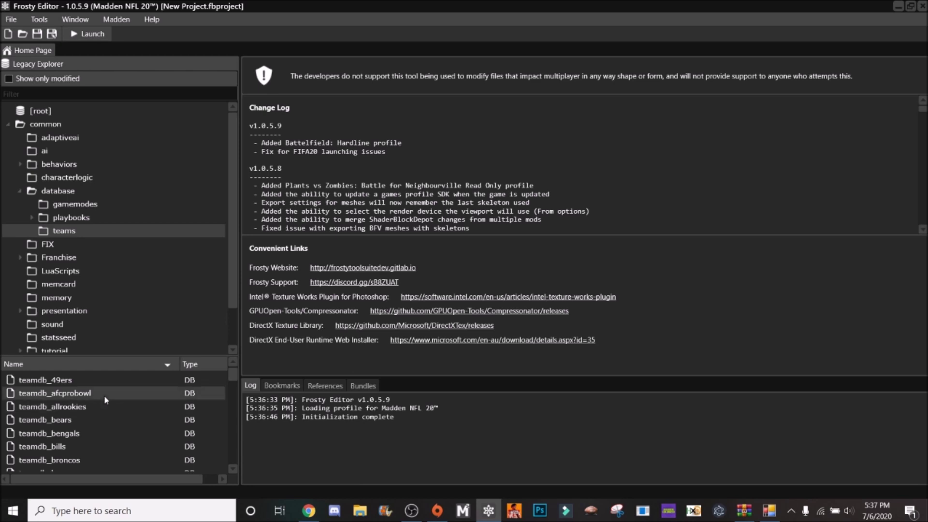
pyautogui.click(299, 173)
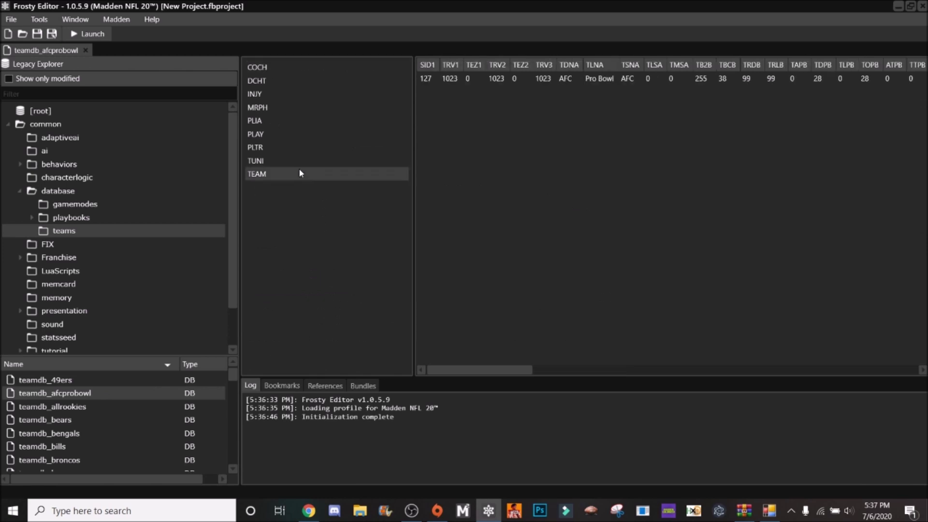
pyautogui.scroll(-4, 43, 415)
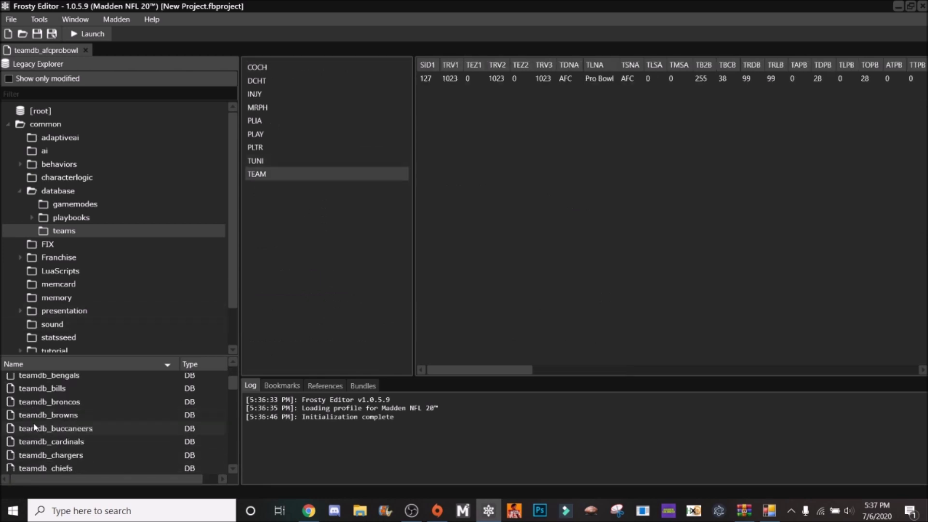
pyautogui.doubleClick(54, 424)
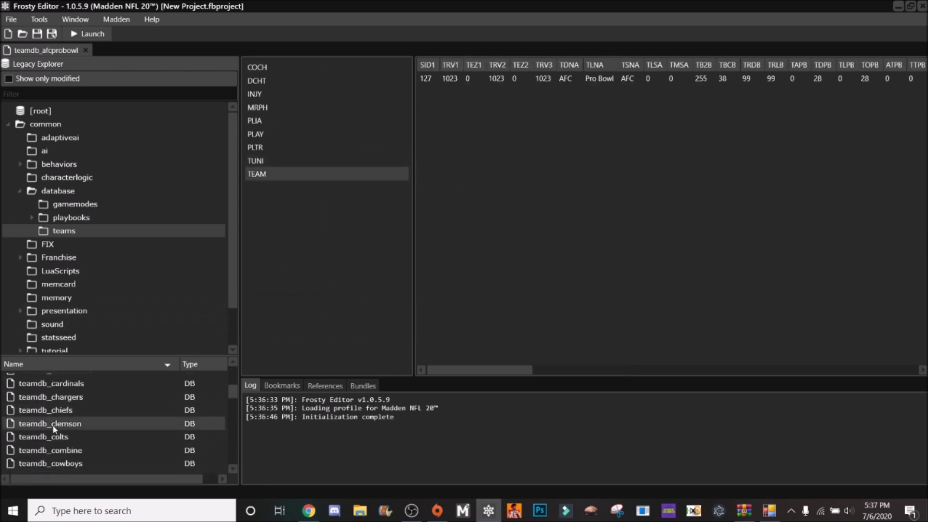
pyautogui.scroll(-2, 55, 428)
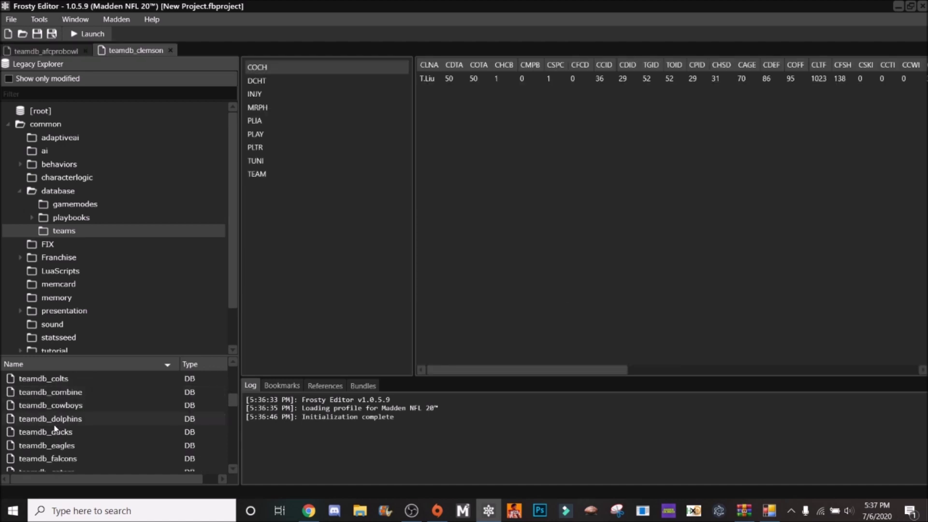
pyautogui.scroll(1, 60, 410)
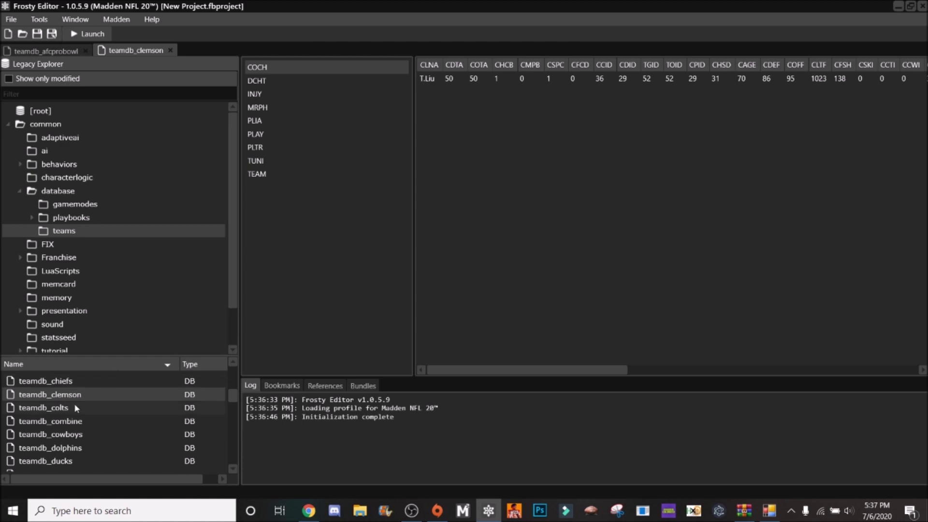
# Step: Export teamdb_clemson as a legacy file to Downloads, replacing the existing one
pyautogui.rightClick(85, 396)
pyautogui.click(98, 422)
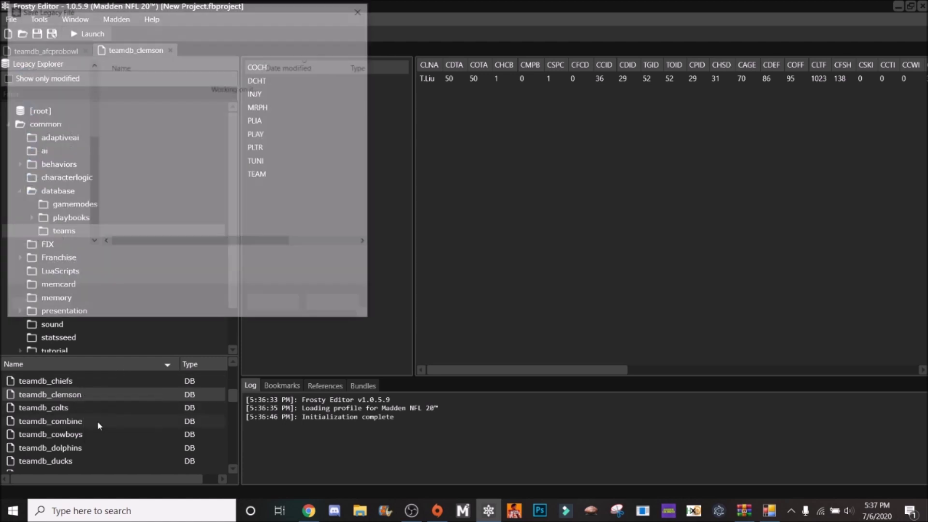
pyautogui.click(275, 306)
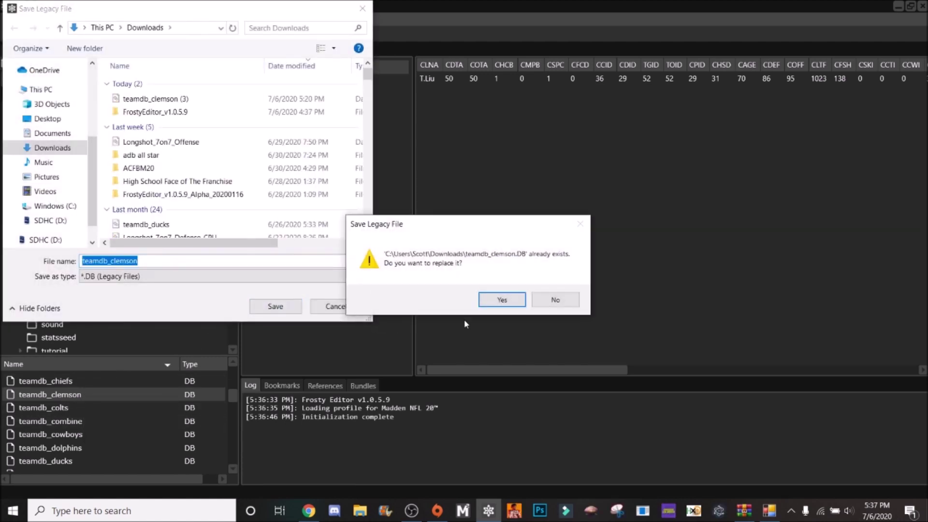
pyautogui.click(501, 298)
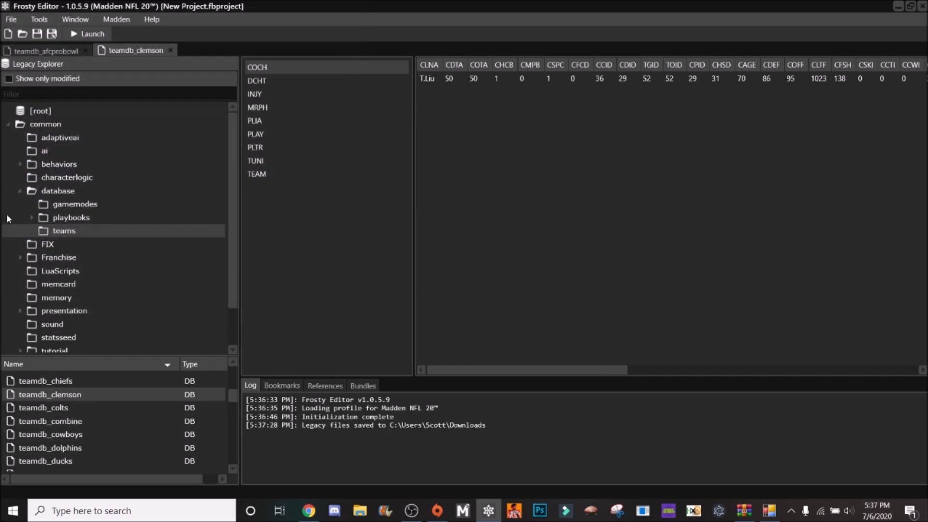
# Step: Export the gamemode database as a legacy file, entering 'test' in the file name field
pyautogui.click(100, 205)
pyautogui.scroll(3, 109, 430)
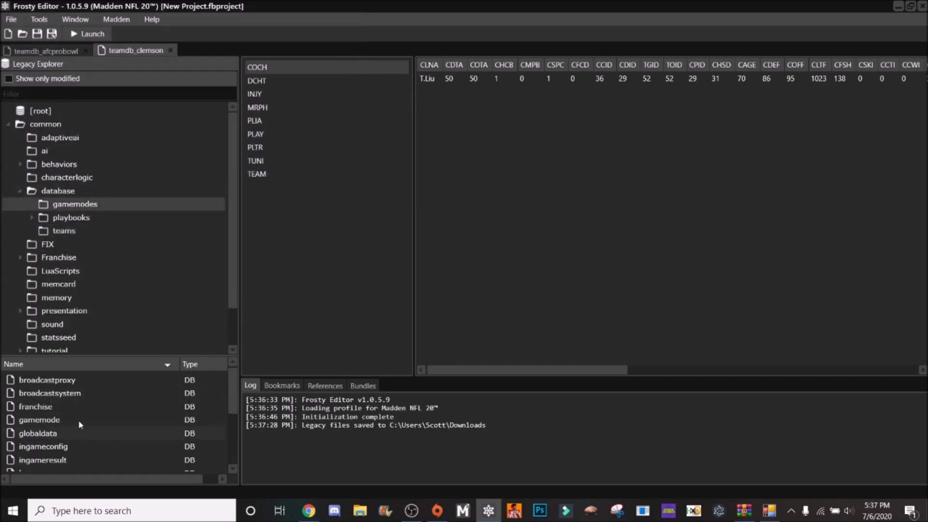
pyautogui.rightClick(77, 416)
pyautogui.click(106, 448)
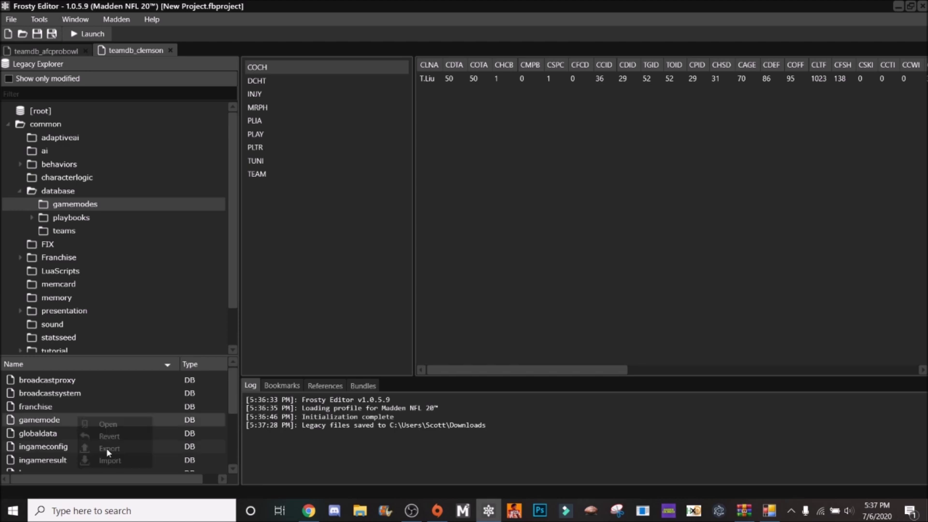
pyautogui.click(175, 262)
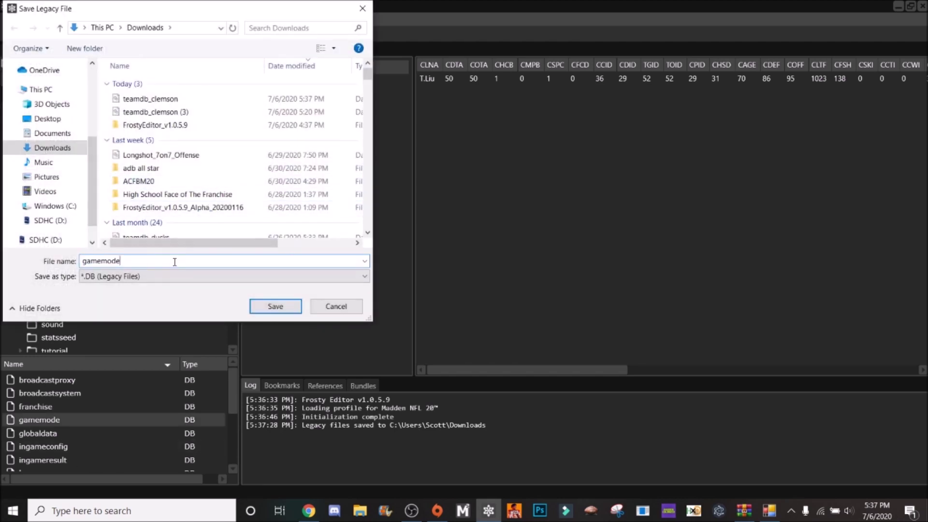
pyautogui.write('test')
pyautogui.press('Return')
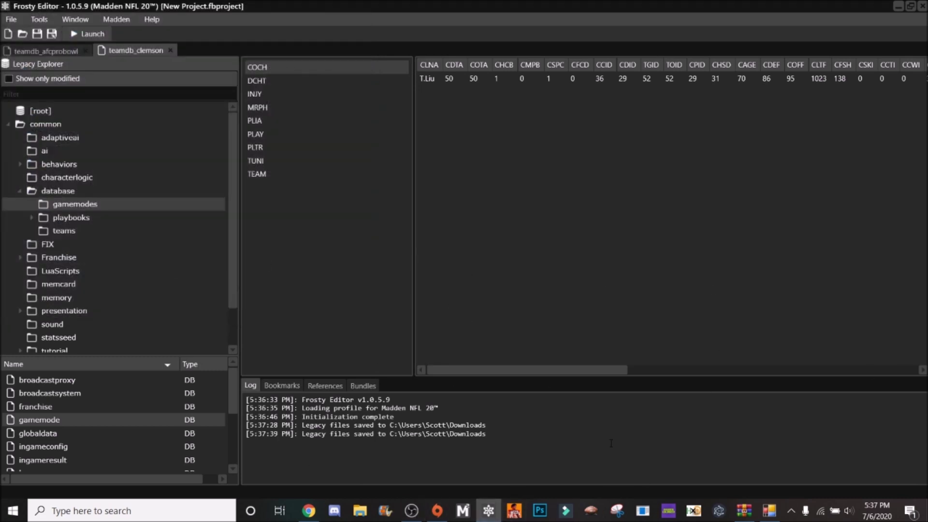
pyautogui.moveTo(744, 510)
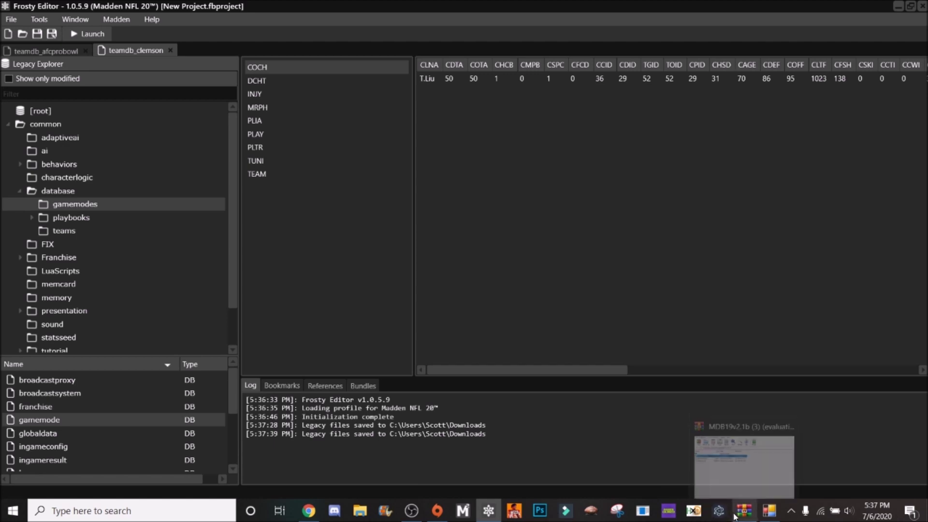
# Step: Load teamdb_clemson.DB from Downloads into Madden NFL DB Editor 2019
pyautogui.click(765, 515)
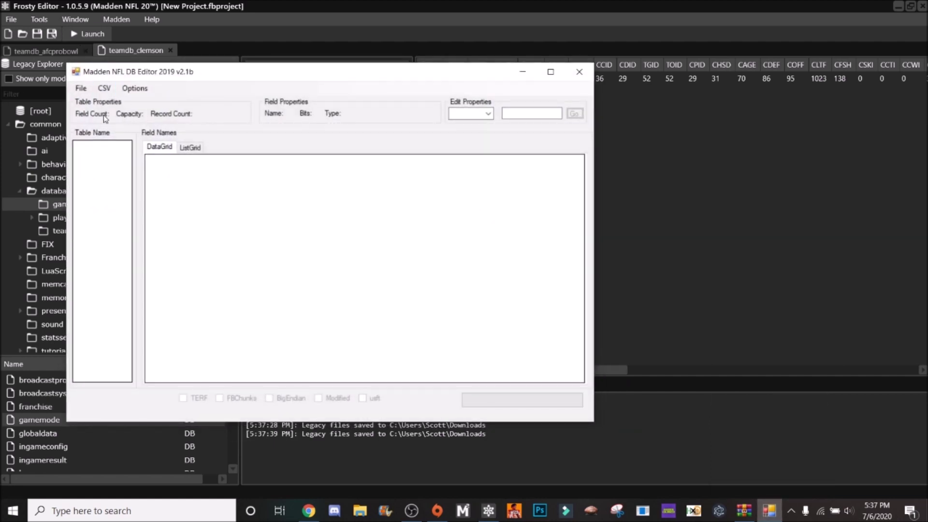
pyautogui.click(81, 88)
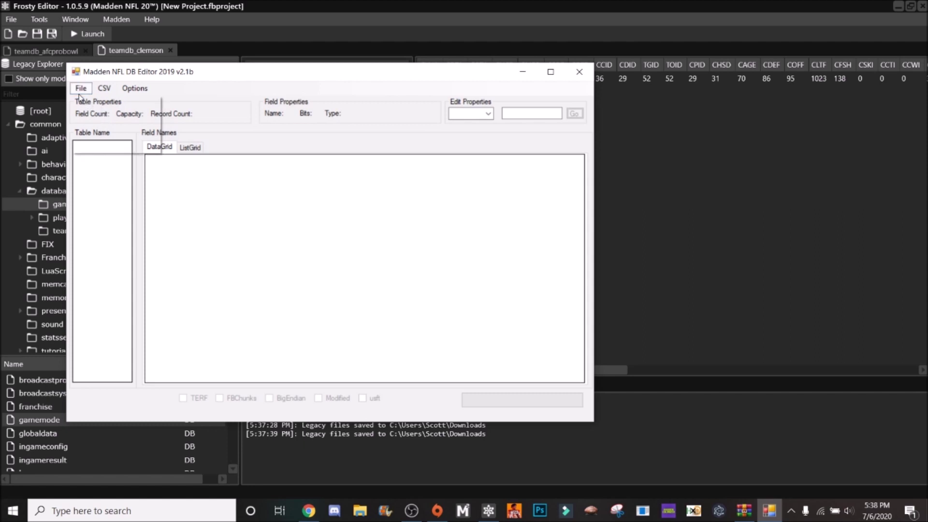
pyautogui.click(87, 101)
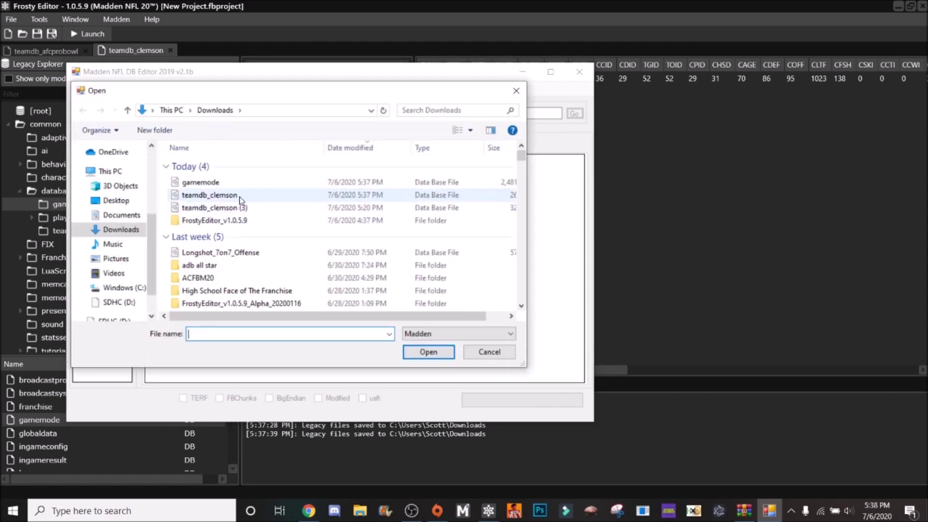
pyautogui.click(238, 196)
pyautogui.click(426, 353)
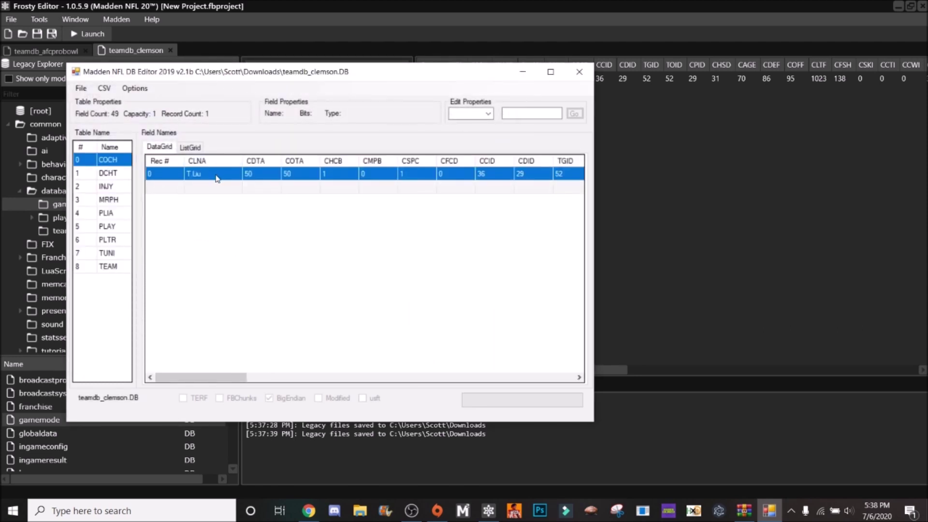
# Step: In the TEAM table, set the Clemson record's TTYP to 0
pyautogui.click(107, 267)
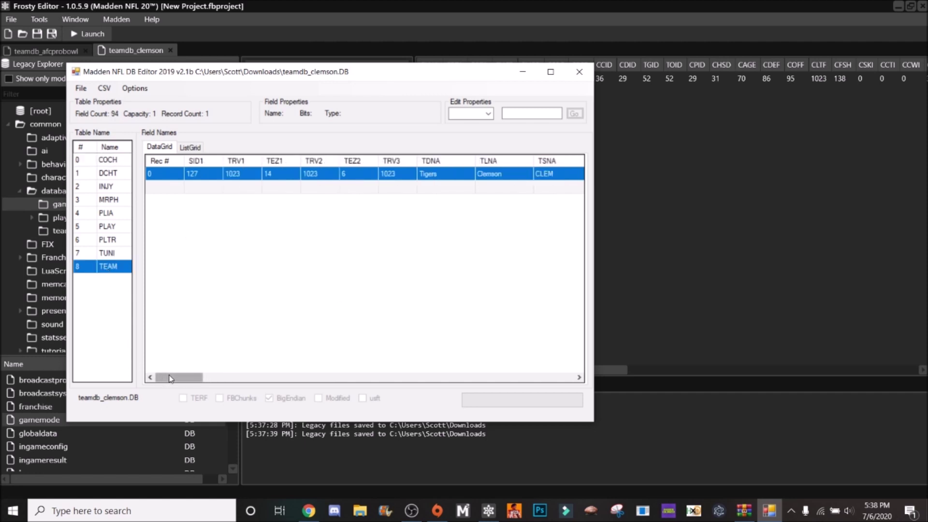
pyautogui.moveTo(167, 378); pyautogui.dragTo(178, 378)
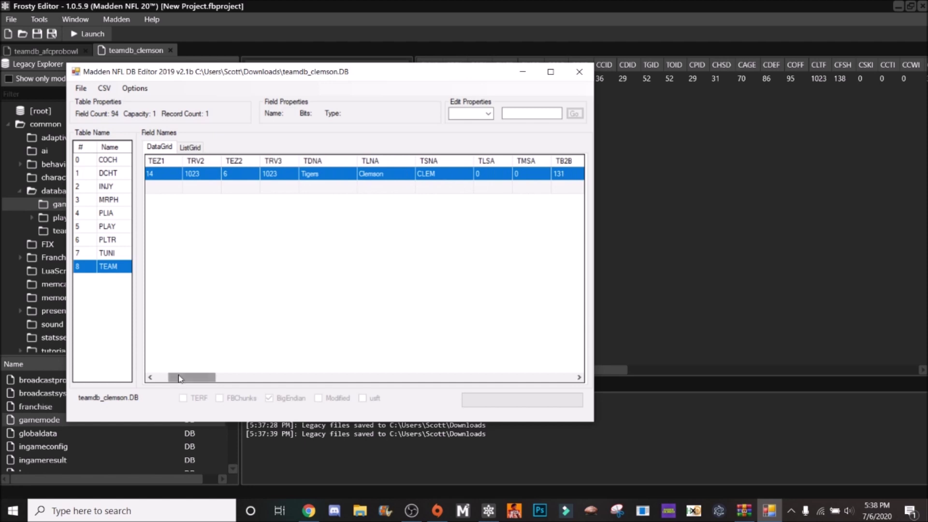
pyautogui.click(380, 177)
pyautogui.moveTo(194, 378); pyautogui.dragTo(490, 376)
pyautogui.click(527, 176)
pyautogui.click(526, 176)
pyautogui.write('0')
pyautogui.press('Return')
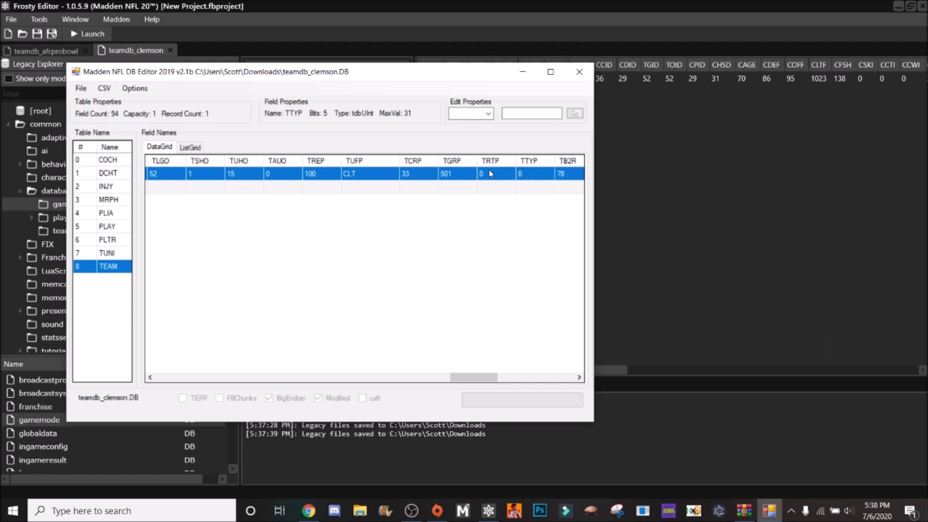
# Step: Set the Clemson record's TVIS to 1
pyautogui.moveTo(492, 385); pyautogui.dragTo(531, 388)
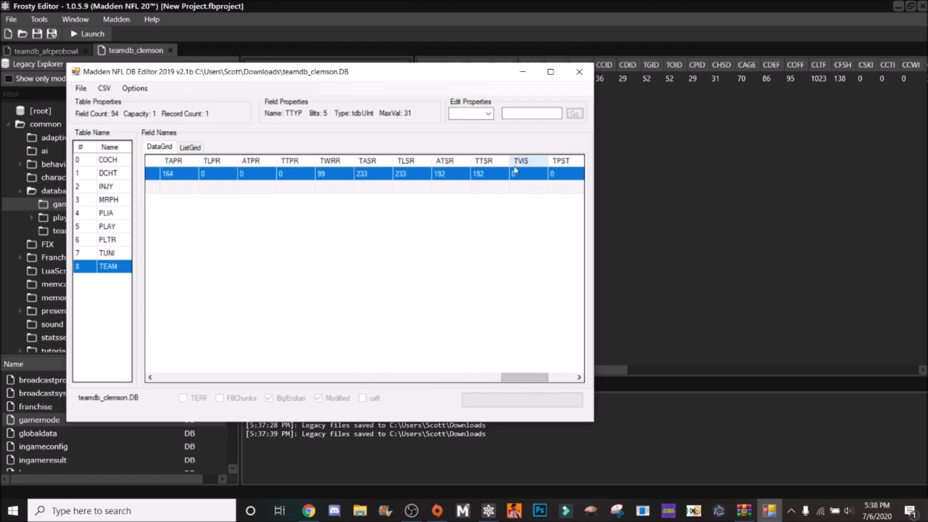
pyautogui.click(516, 177)
pyautogui.click(516, 177)
pyautogui.write('1')
pyautogui.press('Return')
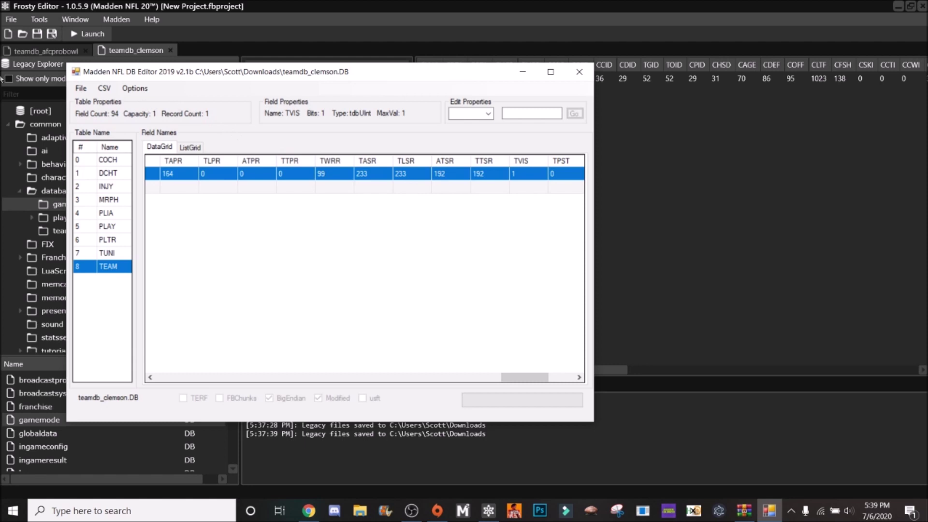
# Step: Save and close teamdb_clemson, then open gamemode.DB in the DB editor
pyautogui.click(81, 88)
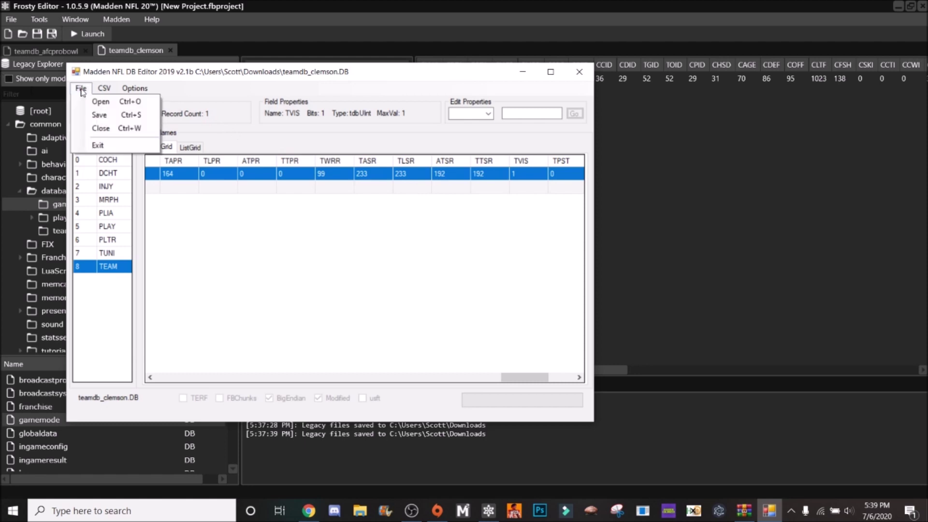
pyautogui.click(87, 115)
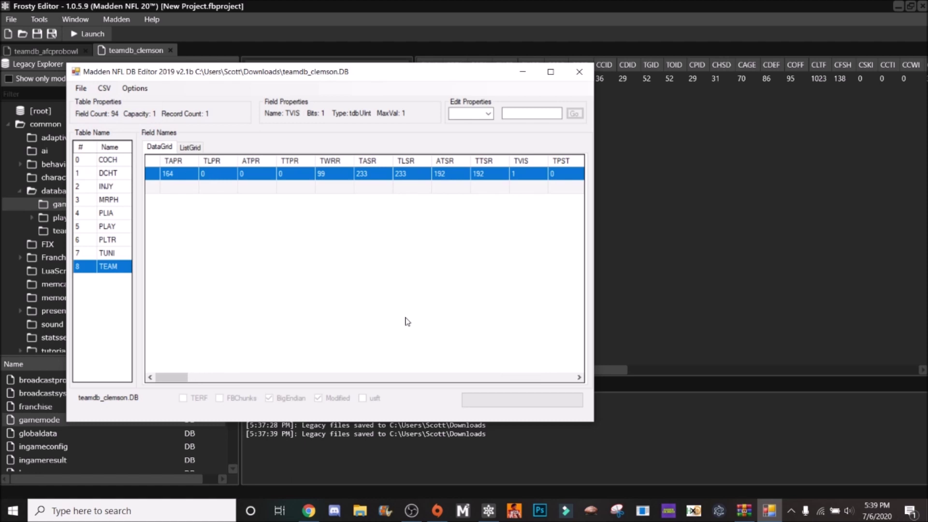
pyautogui.click(81, 88)
pyautogui.click(89, 113)
pyautogui.click(81, 88)
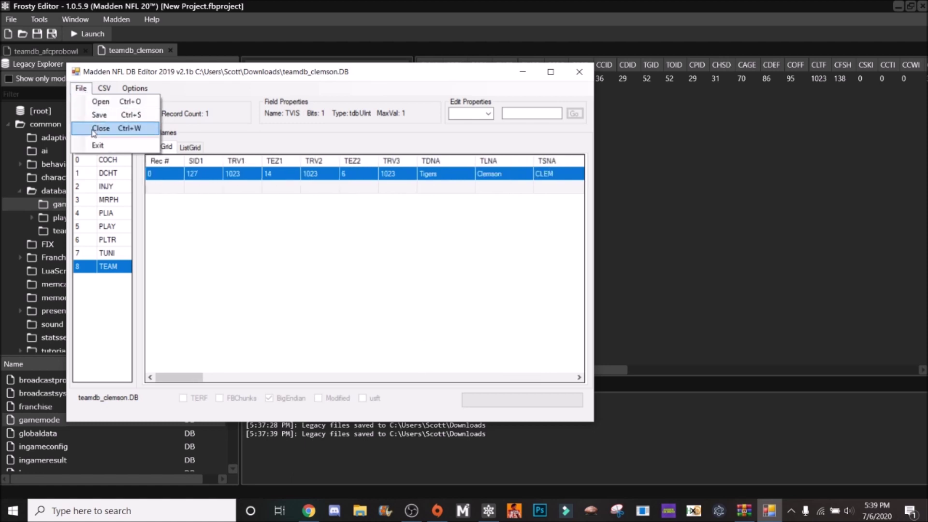
pyautogui.click(92, 131)
pyautogui.click(82, 88)
pyautogui.click(85, 99)
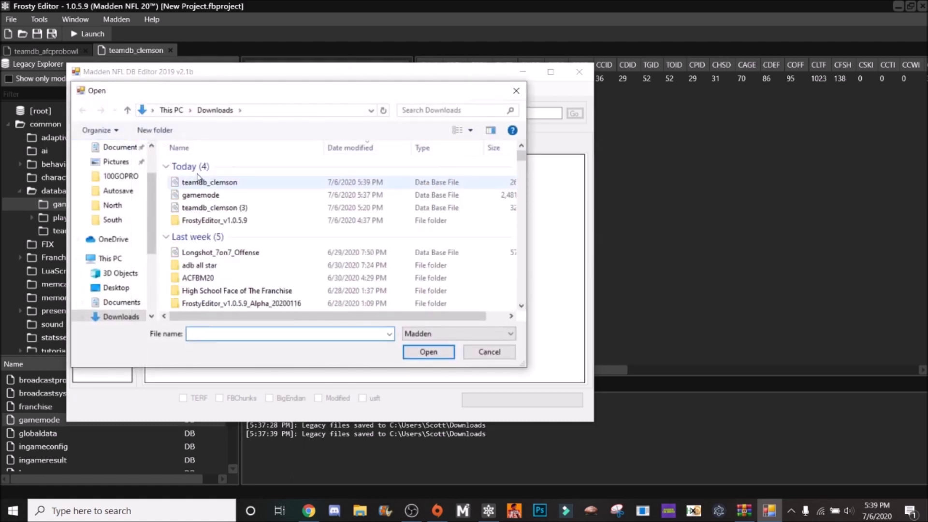
pyautogui.click(200, 195)
pyautogui.click(428, 354)
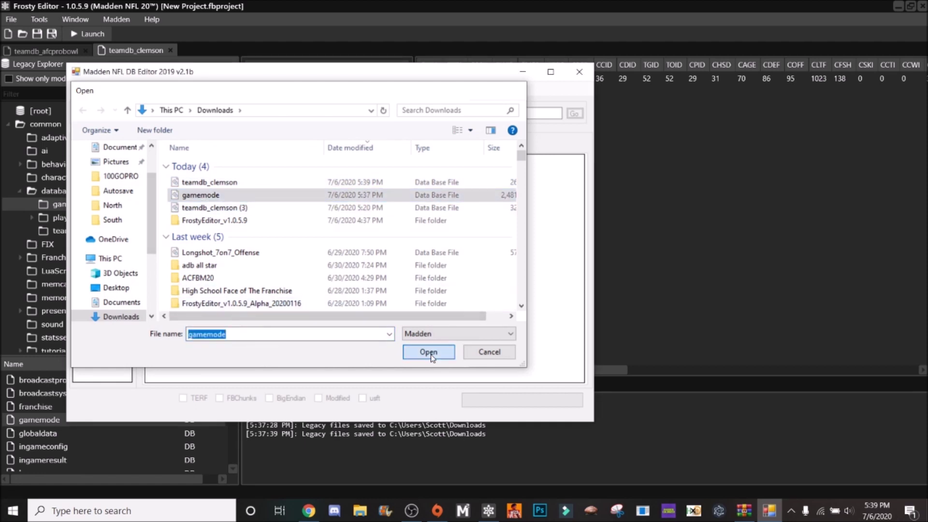
# Step: Set the Clemson row's TTYP to 0 and TVIS to 1 in gamemode's TEAM table, then save
pyautogui.moveTo(129, 181); pyautogui.dragTo(111, 363)
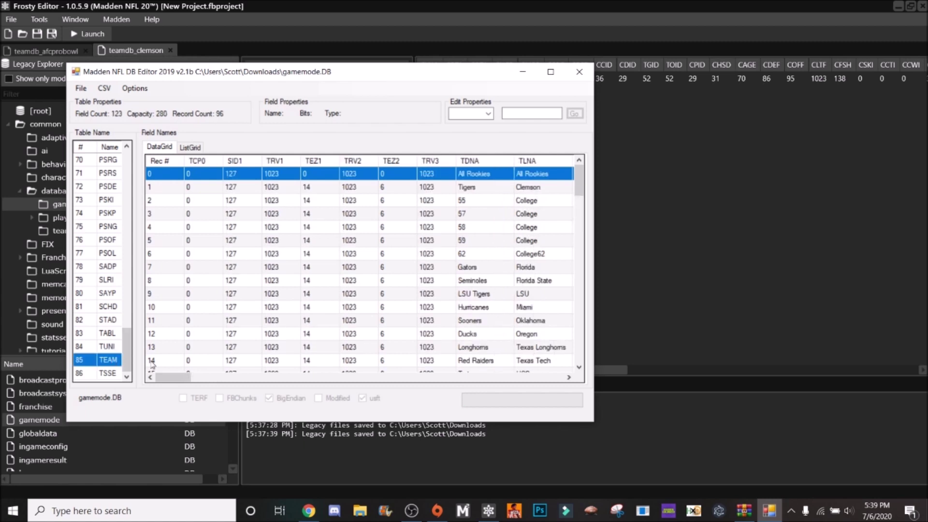
pyautogui.moveTo(175, 378); pyautogui.dragTo(180, 379)
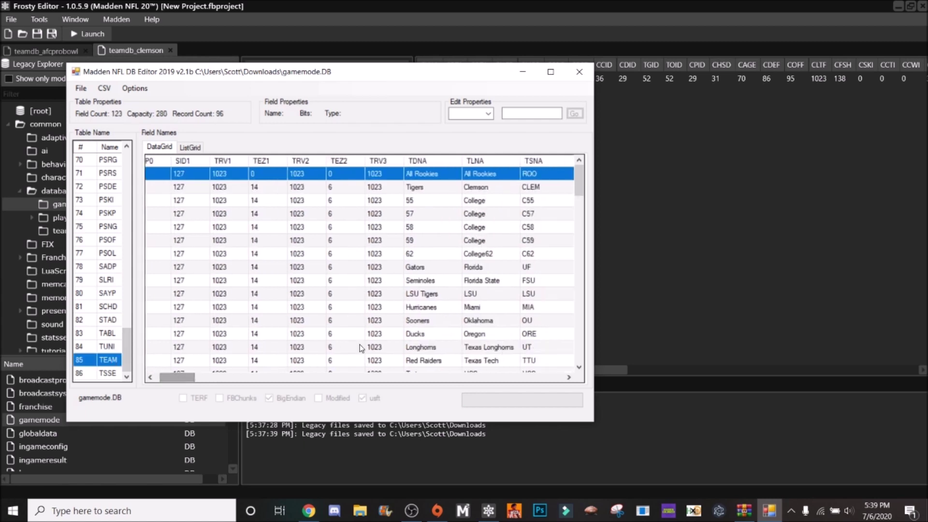
pyautogui.moveTo(181, 379); pyautogui.dragTo(443, 408)
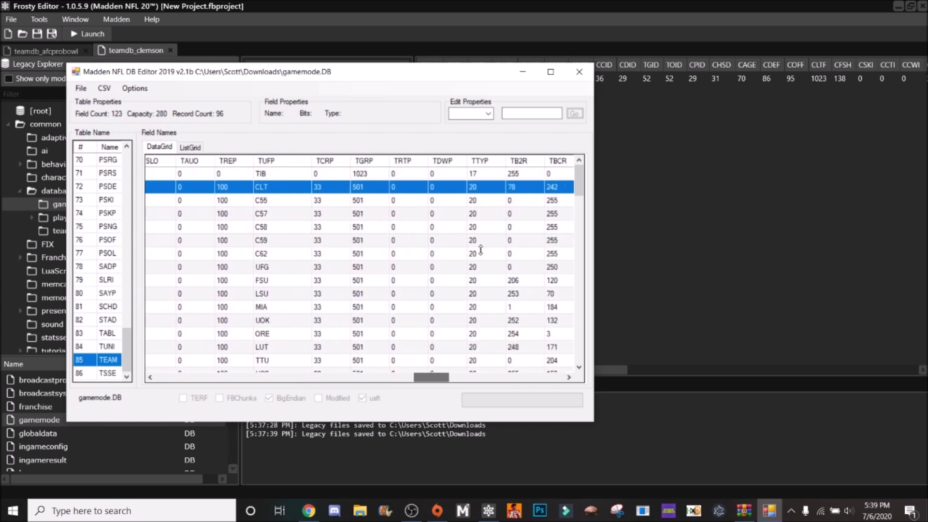
pyautogui.doubleClick(482, 189)
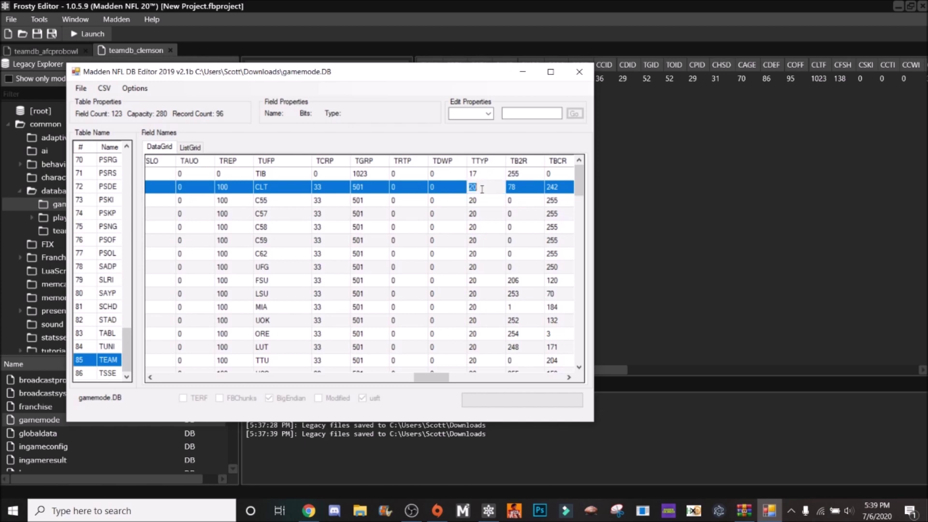
pyautogui.write('0')
pyautogui.press('Tab')
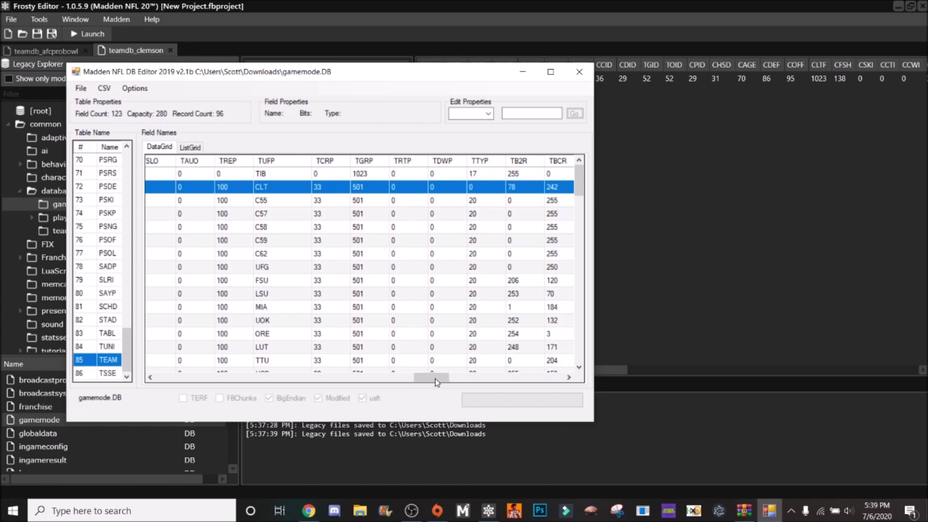
pyautogui.moveTo(437, 381); pyautogui.dragTo(490, 380)
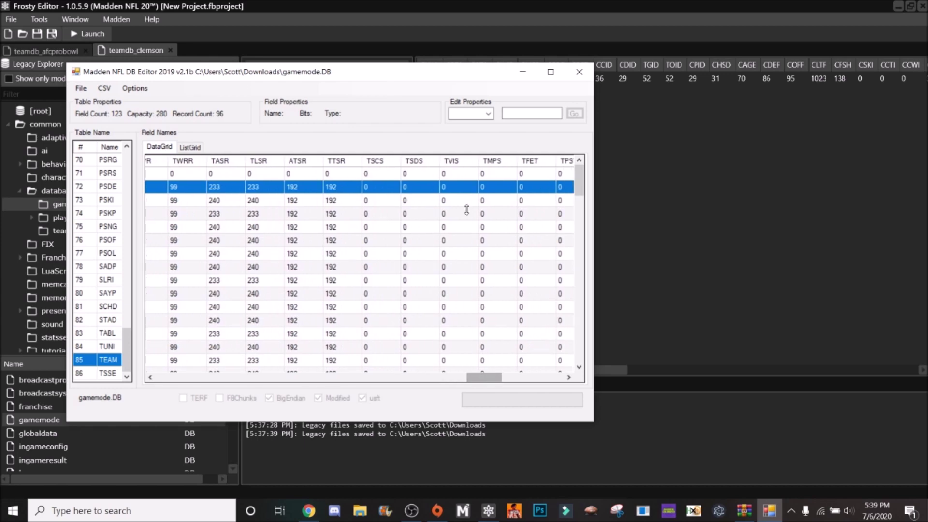
pyautogui.doubleClick(451, 189)
pyautogui.write('1')
pyautogui.press('Return')
pyautogui.click(81, 88)
pyautogui.click(97, 115)
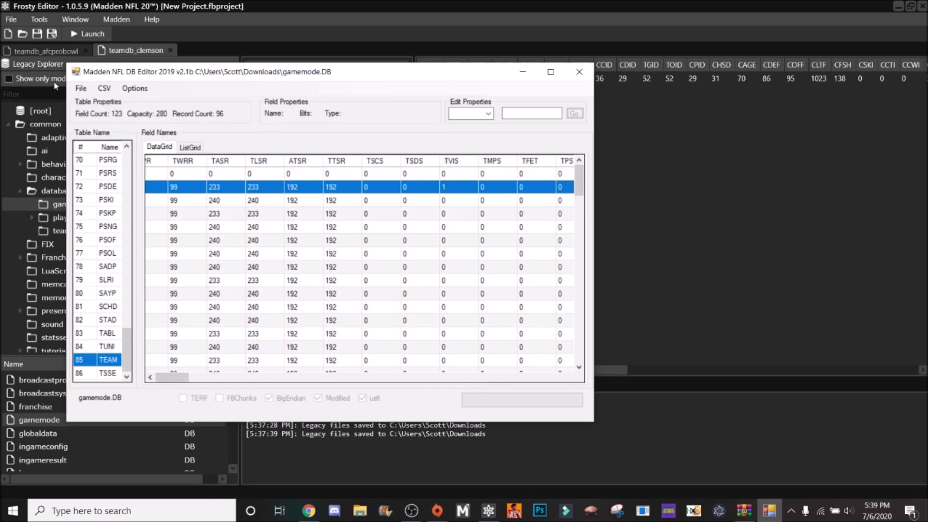
# Step: Close the DB editor and import the edited gamemode.DB from Downloads into Frosty
pyautogui.click(81, 88)
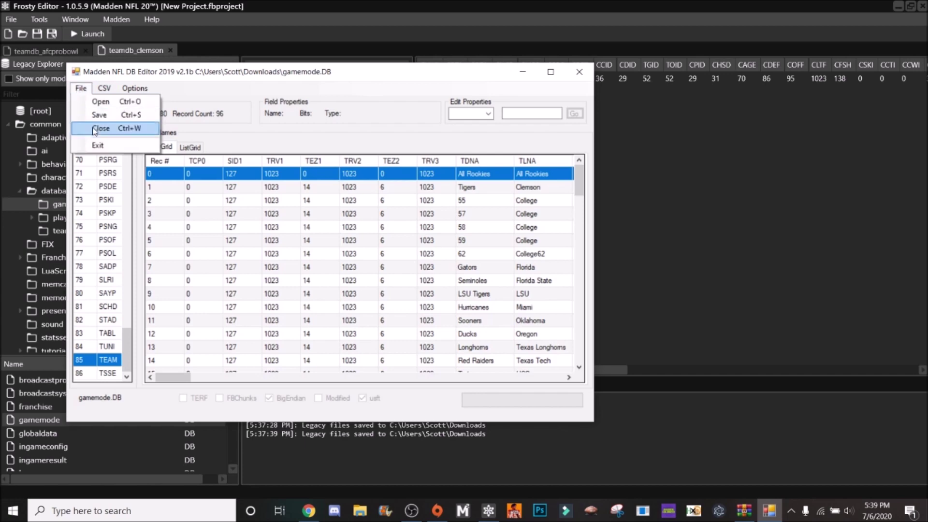
pyautogui.click(97, 127)
pyautogui.click(579, 71)
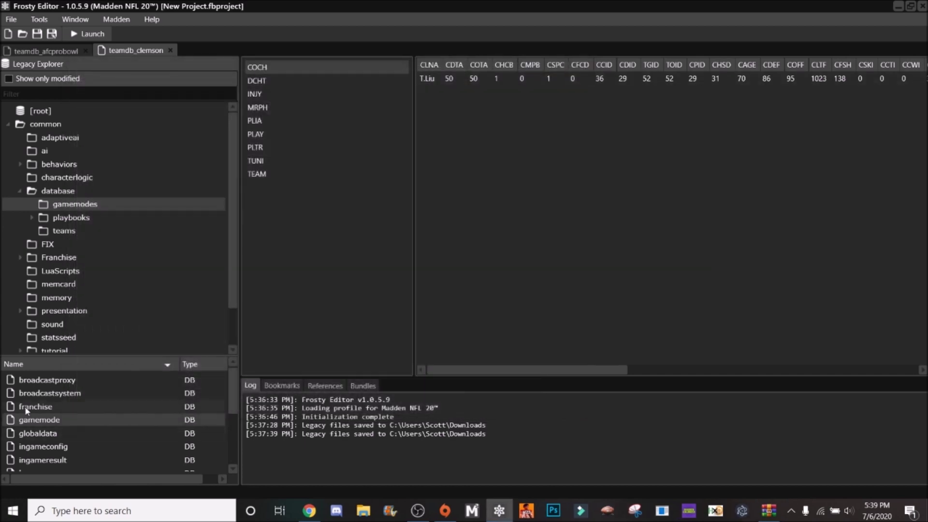
pyautogui.rightClick(33, 420)
pyautogui.click(44, 447)
pyautogui.click(74, 185)
pyautogui.doubleClick(131, 97)
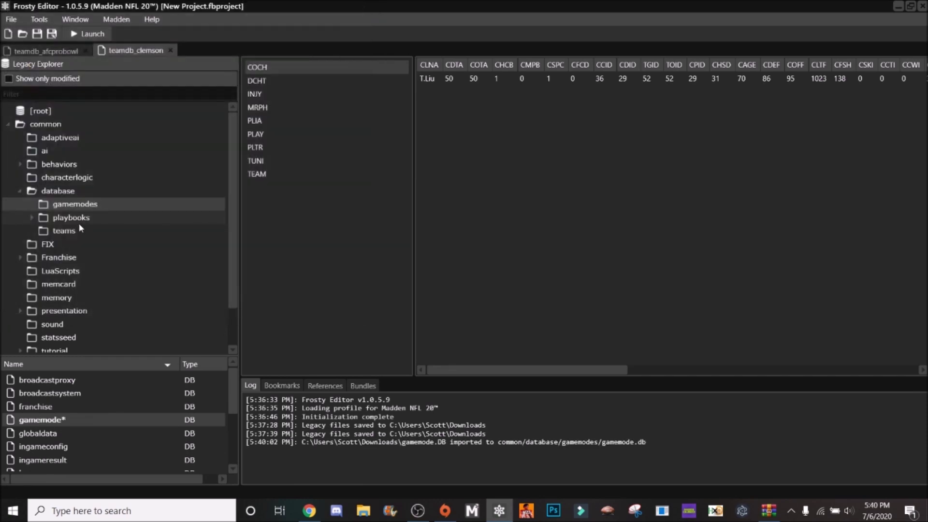
# Step: Import the edited teamdb_clemson.DB into Frosty and bring the DB editor back up
pyautogui.click(68, 231)
pyautogui.scroll(-2, 62, 440)
pyautogui.rightClick(63, 452)
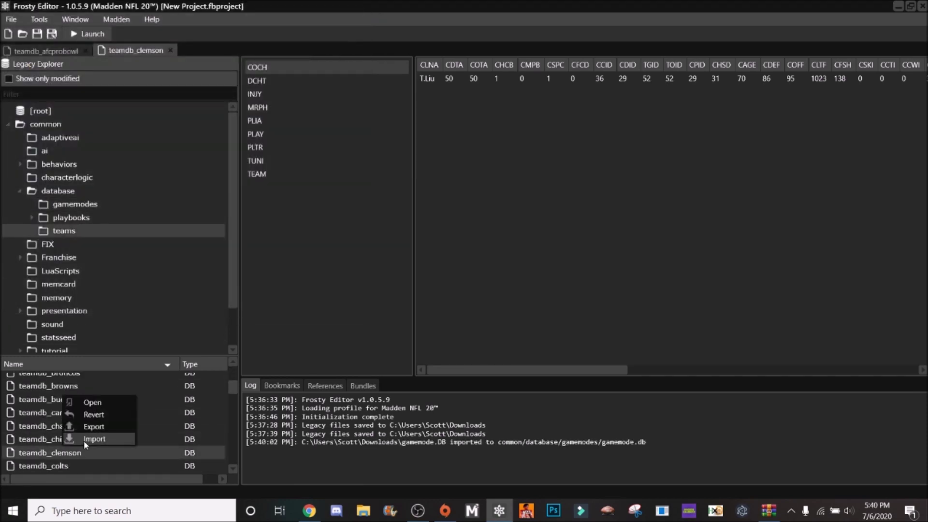
pyautogui.click(83, 440)
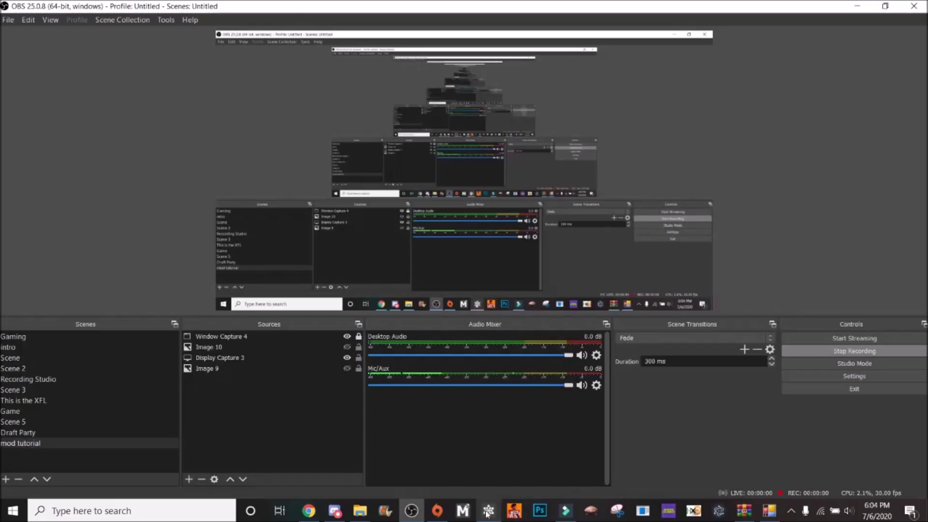
pyautogui.moveTo(499, 511)
pyautogui.click(489, 430)
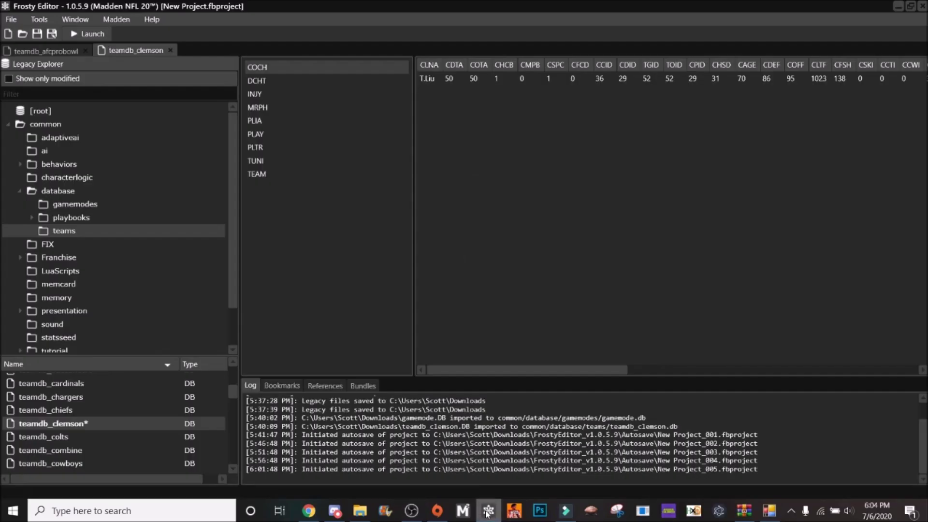
pyautogui.click(769, 510)
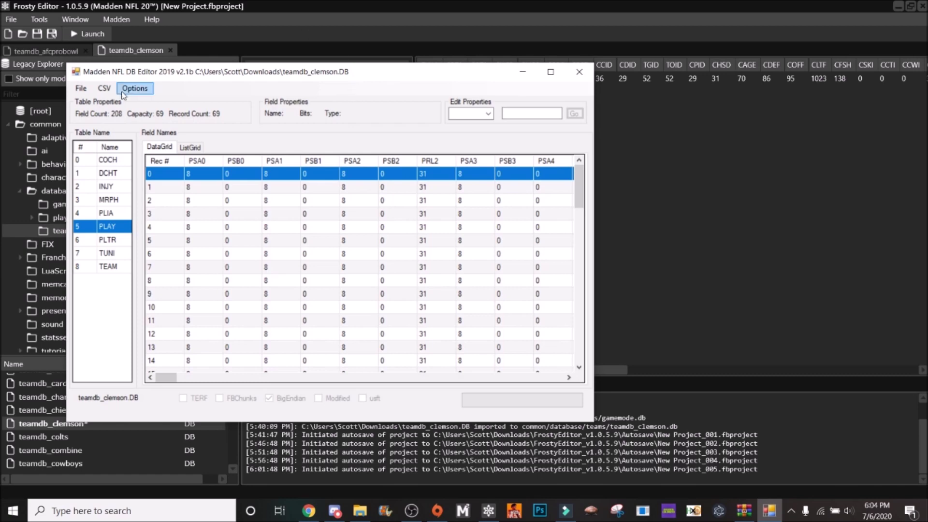
# Step: Import 'teamdb_blank roster.csv' into the PLAY table and save teamdb_clemson.DB
pyautogui.click(105, 88)
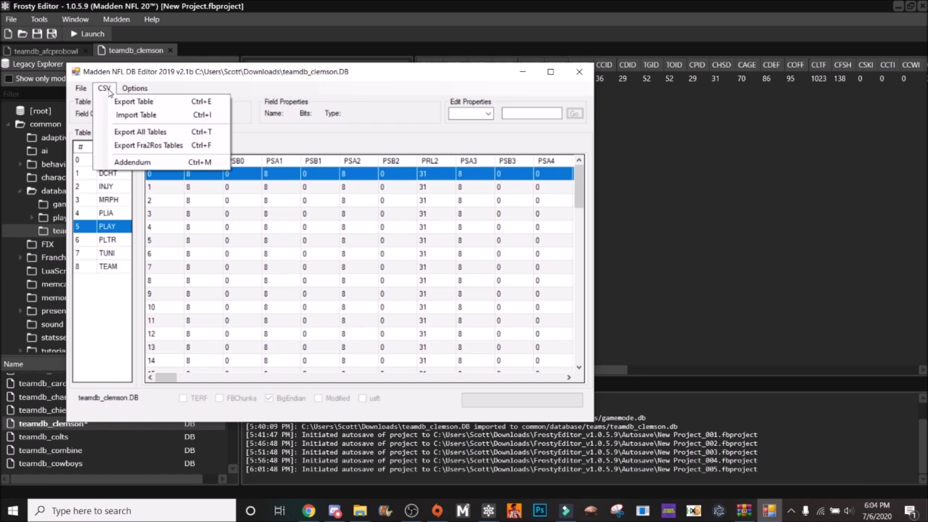
pyautogui.click(131, 120)
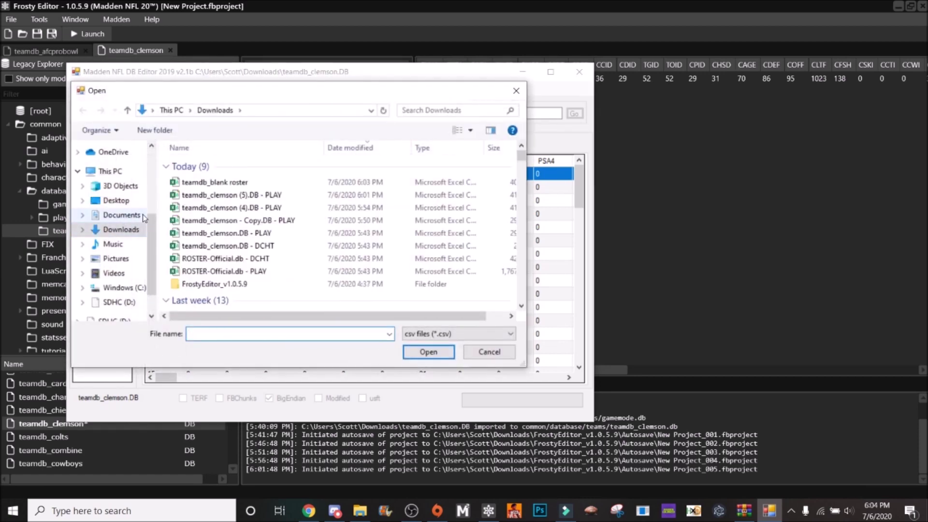
pyautogui.click(202, 183)
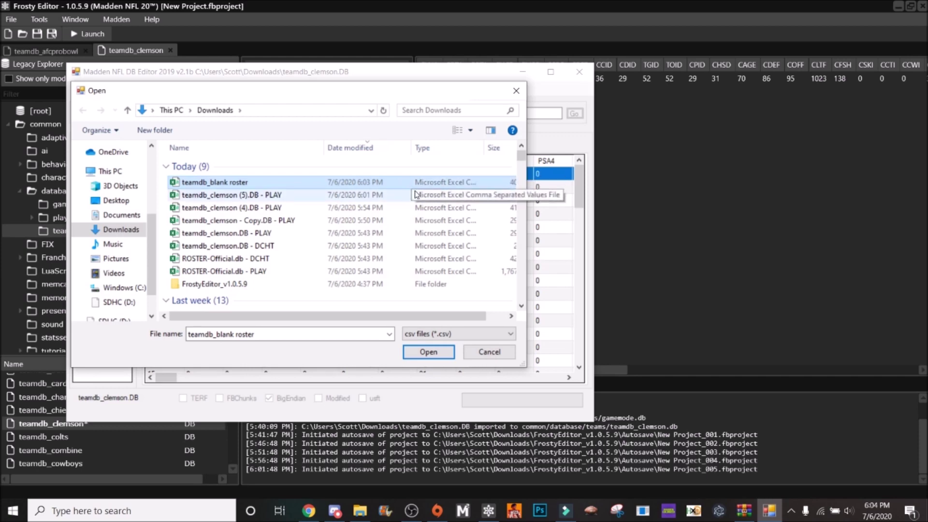
pyautogui.click(436, 360)
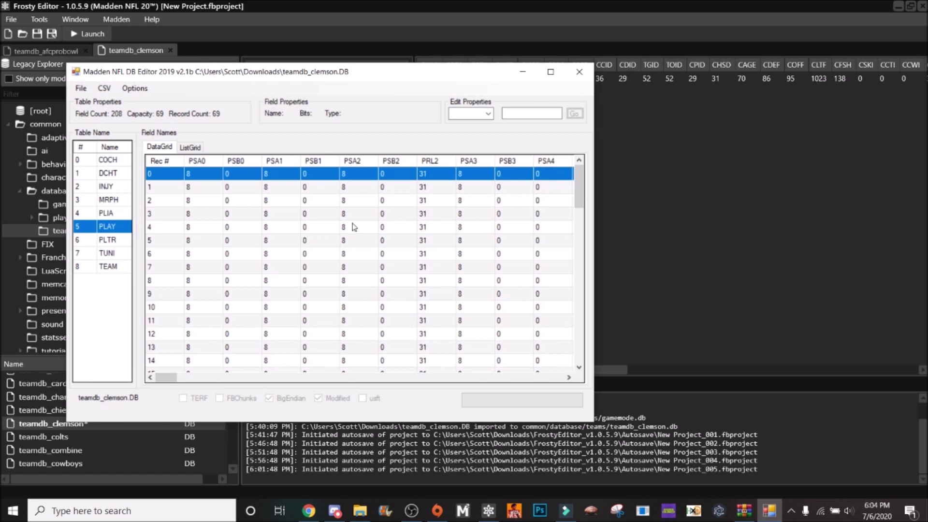
pyautogui.hscroll(3, 204, 366)
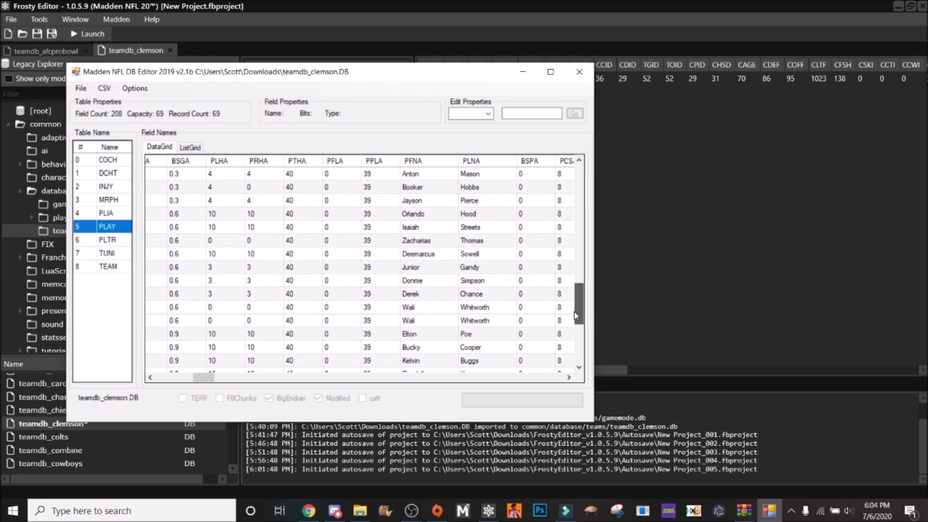
pyautogui.scroll(5, 574, 312)
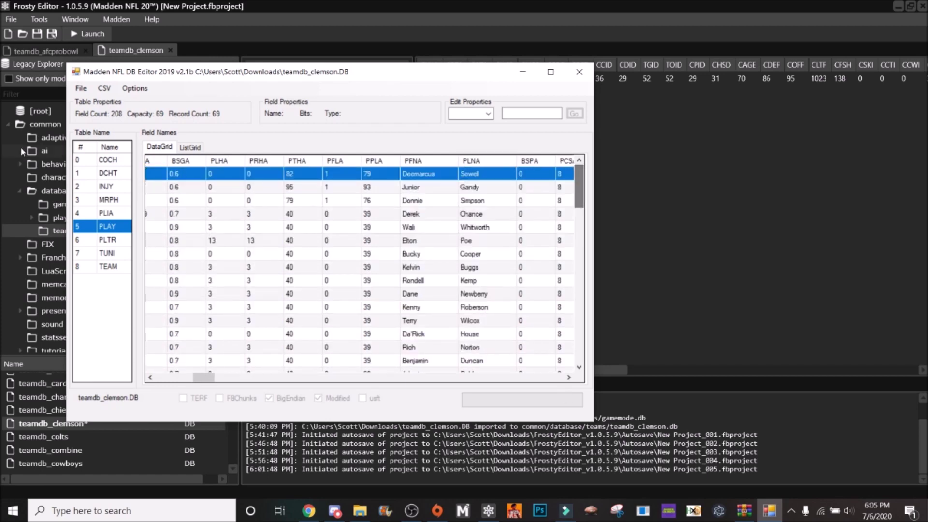
pyautogui.click(80, 88)
pyautogui.click(79, 115)
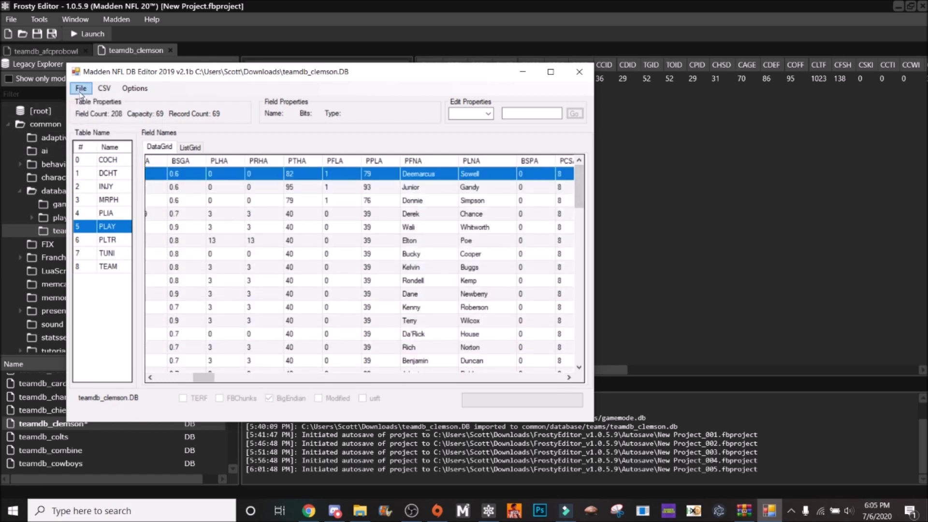
# Step: Quit the DB editor and open teamdb_clemson in Madden Amp
pyautogui.click(81, 88)
pyautogui.click(82, 127)
pyautogui.hotkey('alt', 'f')
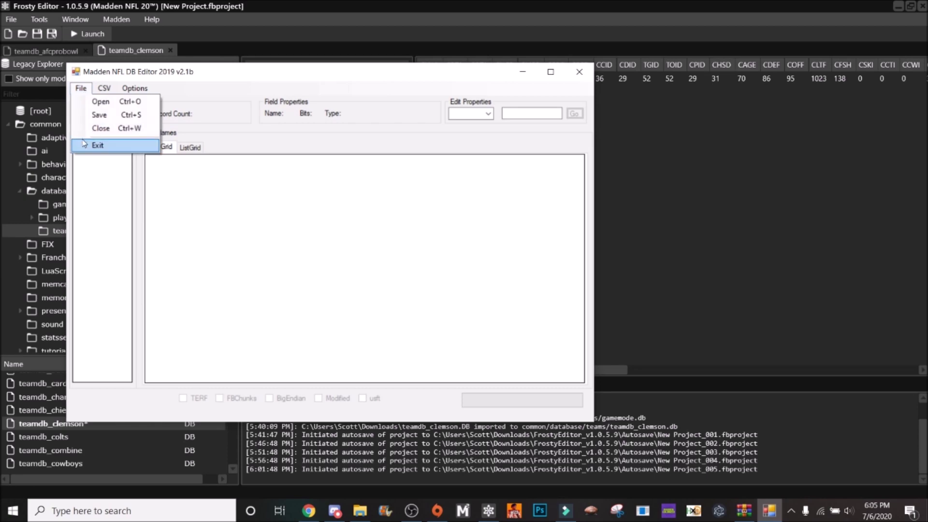
pyautogui.click(97, 145)
pyautogui.click(605, 511)
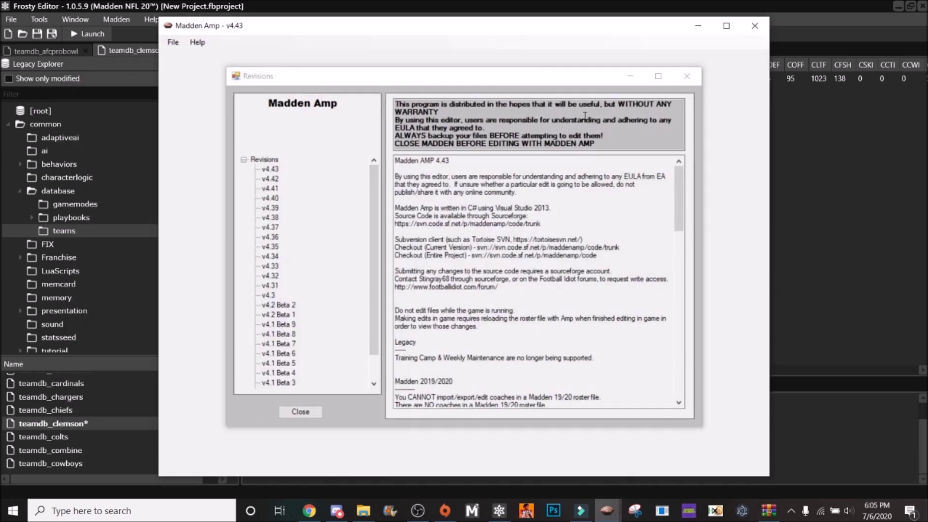
pyautogui.click(690, 77)
pyautogui.click(173, 42)
pyautogui.click(176, 53)
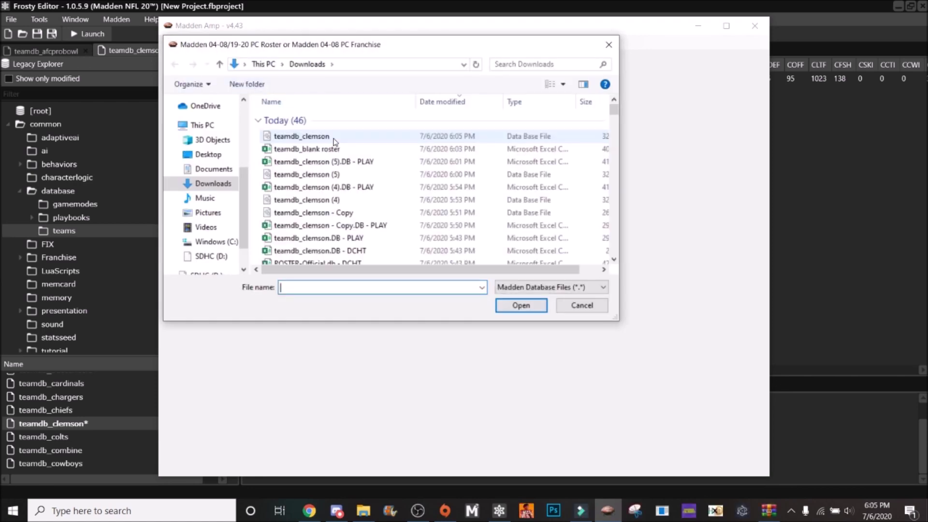
pyautogui.click(336, 136)
pyautogui.click(511, 312)
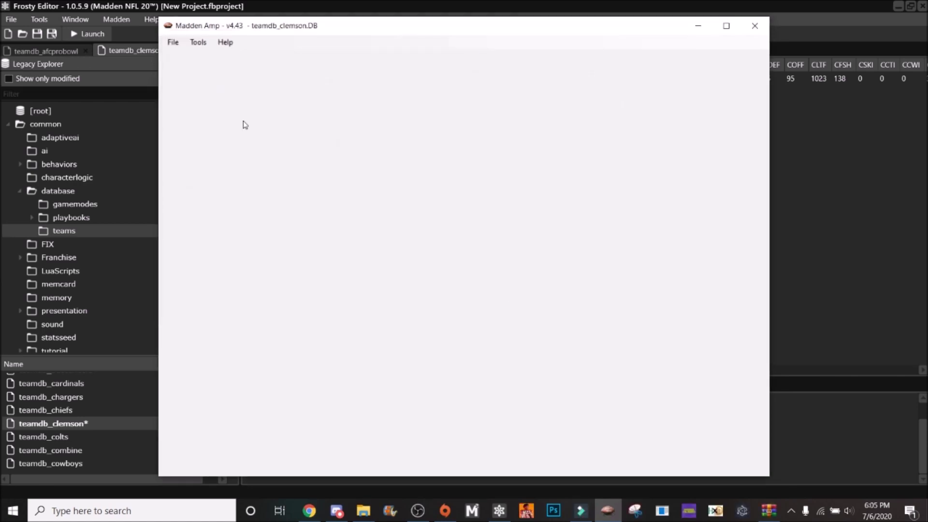
# Step: In the Player Editor, filter to quarterbacks, review their ratings, then exit Madden Amp
pyautogui.click(198, 42)
pyautogui.click(210, 71)
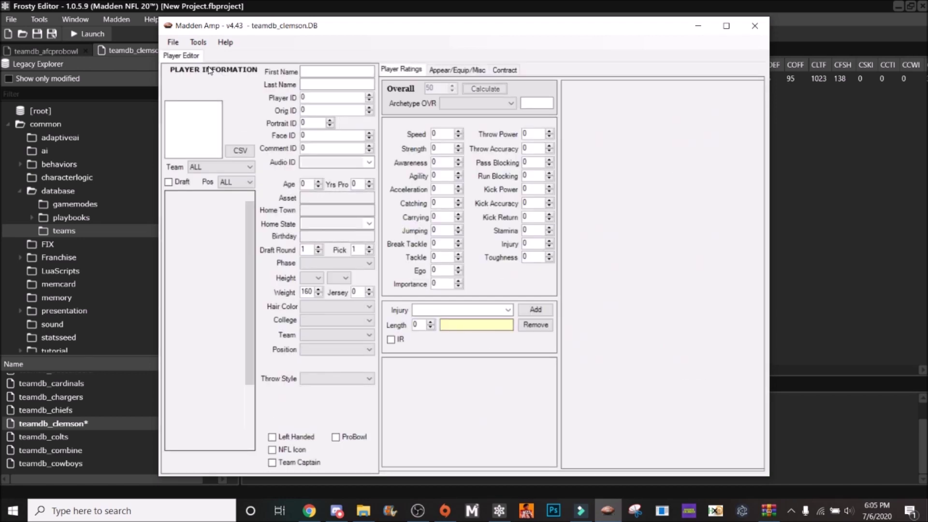
pyautogui.click(227, 223)
pyautogui.click(215, 209)
pyautogui.click(238, 181)
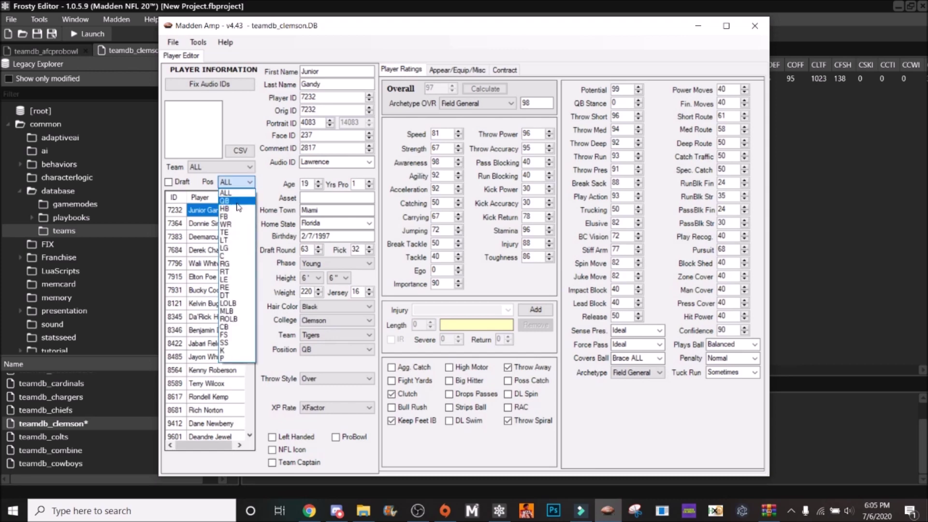
pyautogui.click(237, 201)
pyautogui.click(225, 224)
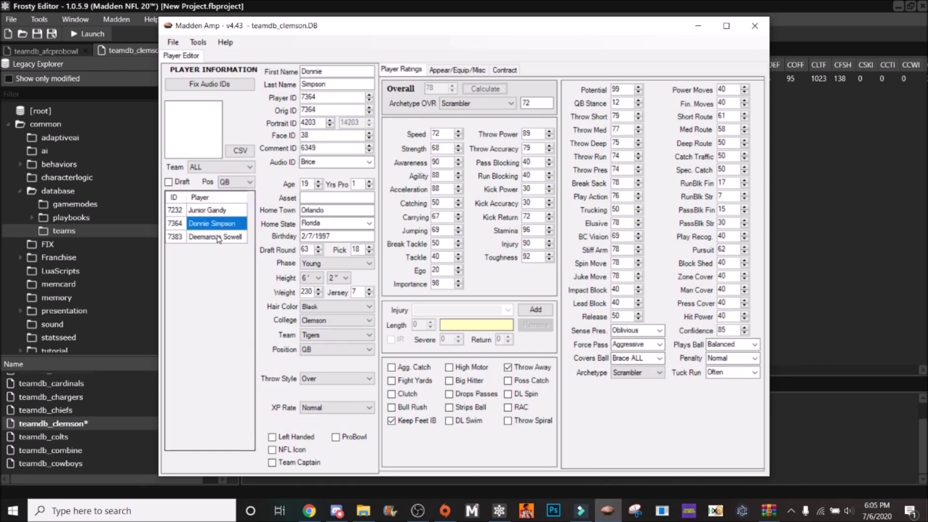
pyautogui.click(215, 210)
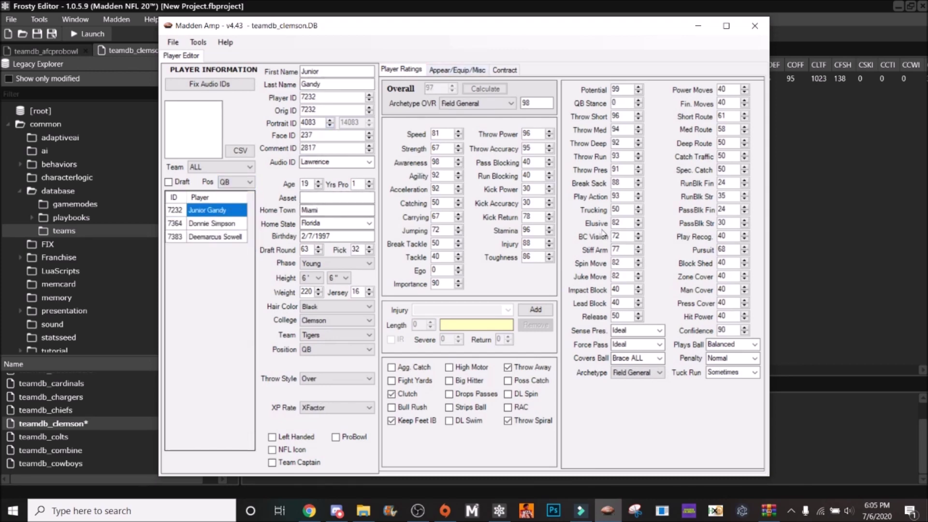
pyautogui.click(173, 42)
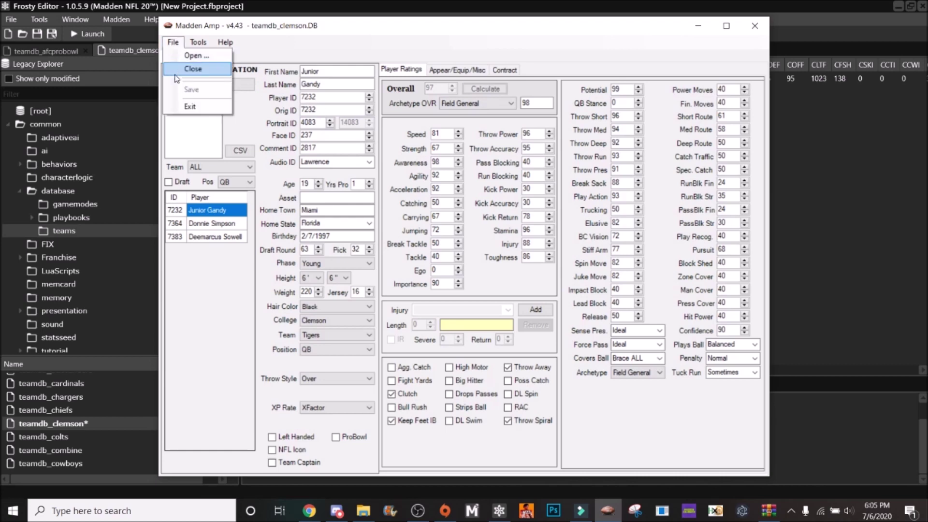
pyautogui.click(189, 106)
# Step: Re-import the edited teamdb_clemson.DB into Frosty and launch Madden NFL 20
pyautogui.rightClick(164, 427)
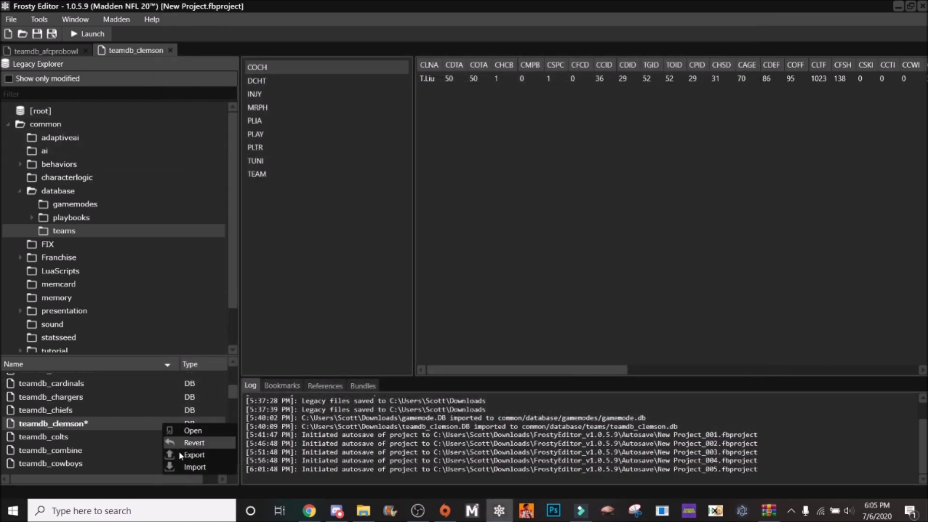
pyautogui.click(185, 466)
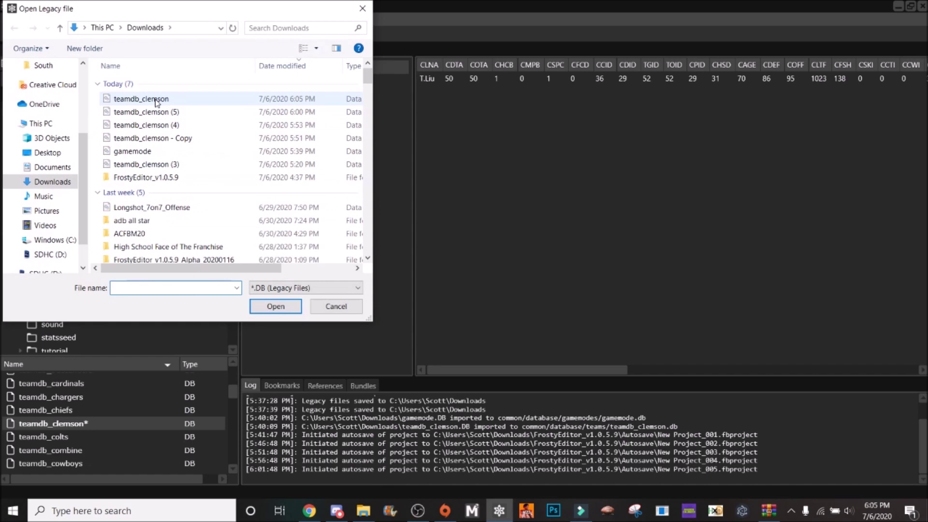
pyautogui.click(155, 99)
pyautogui.click(280, 309)
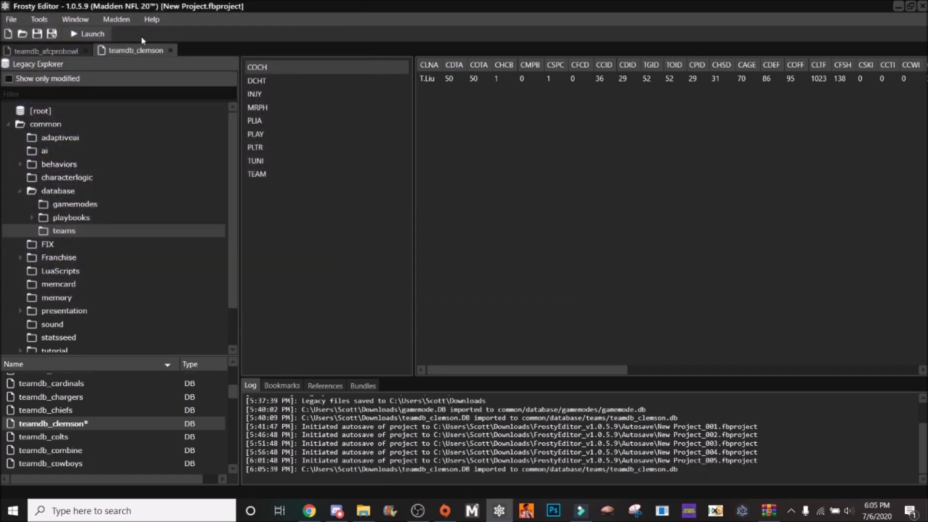
pyautogui.click(90, 34)
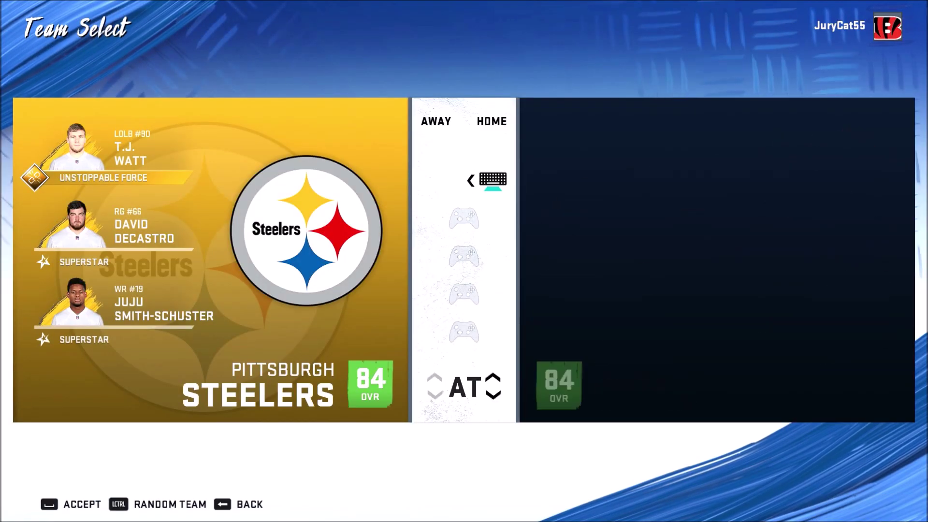
# Step: Make the Clemson Tigers the home team, preview their home and away uniforms, then back out
pyautogui.press('space')
pyautogui.press('Down')
pyautogui.press('Down')
pyautogui.press('Down')
pyautogui.press('Down')
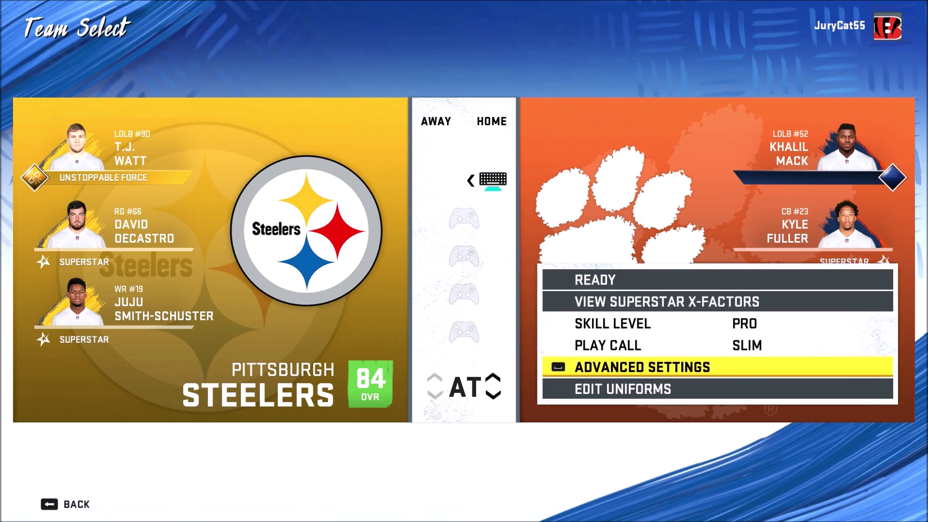
pyautogui.press('Down')
pyautogui.press('space')
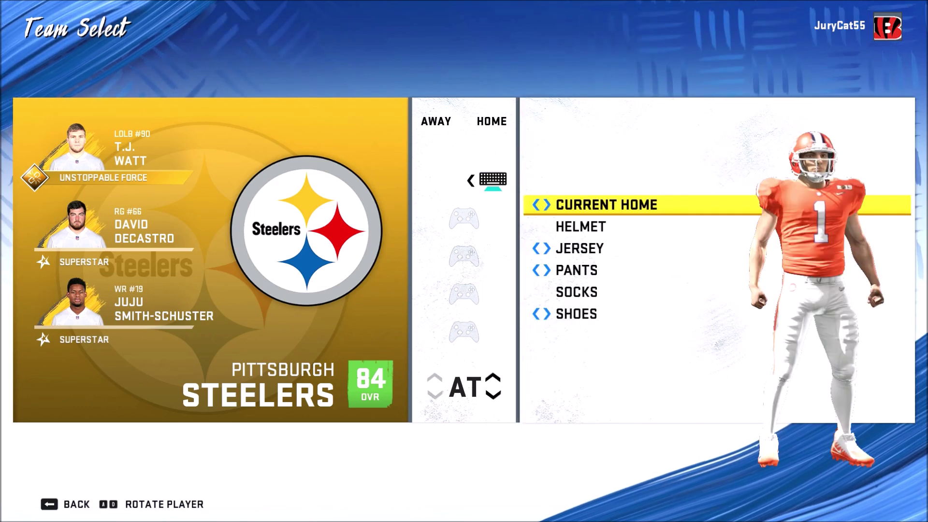
pyautogui.press('Right')
pyautogui.press('Escape')
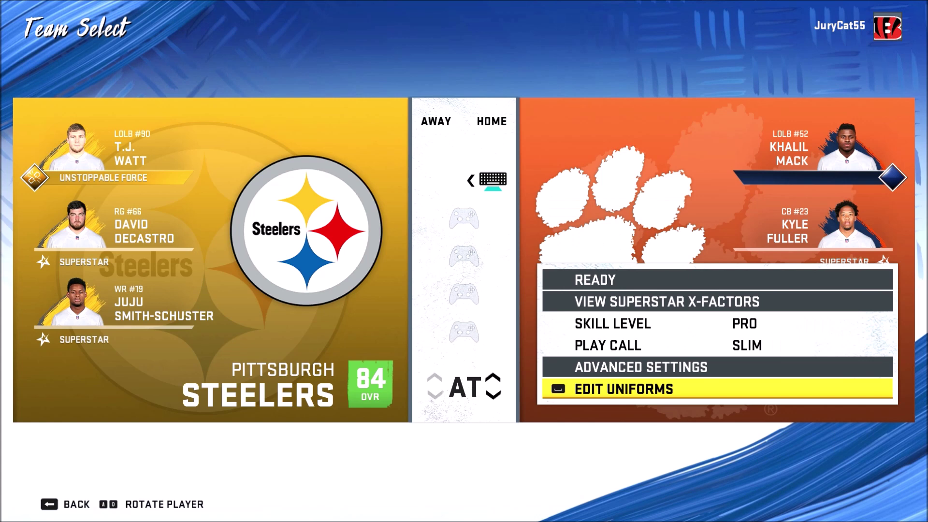
pyautogui.press('Escape')
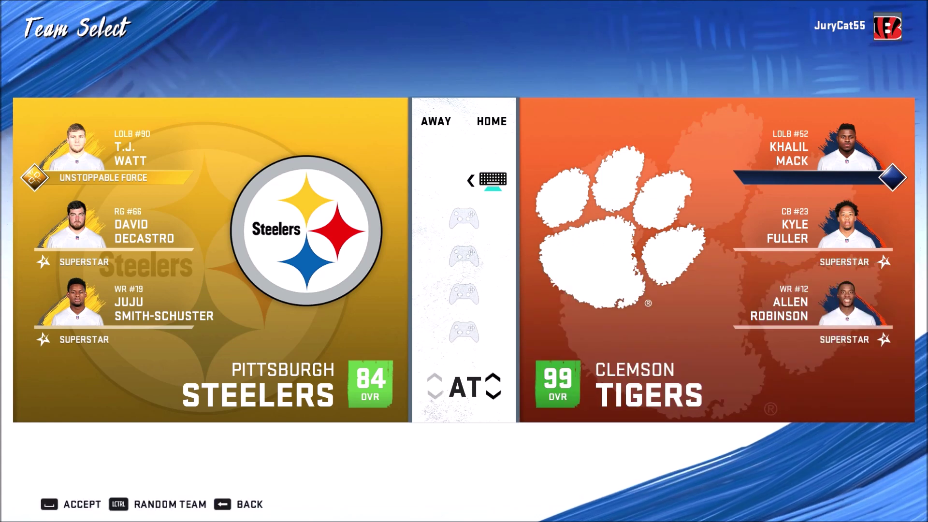